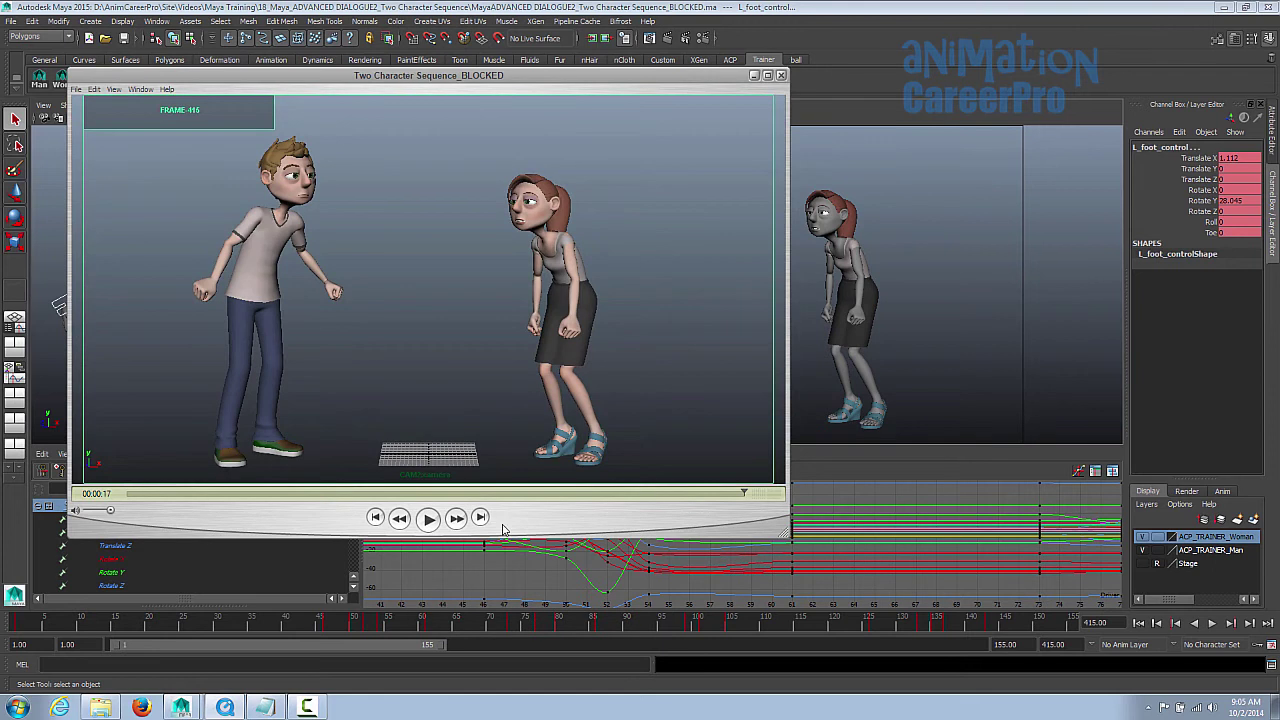
# Step: Move the player right, adjust the volume, and play the BLOCKED playblast from the start twice
pyautogui.moveTo(512, 518); pyautogui.dragTo(667, 537)
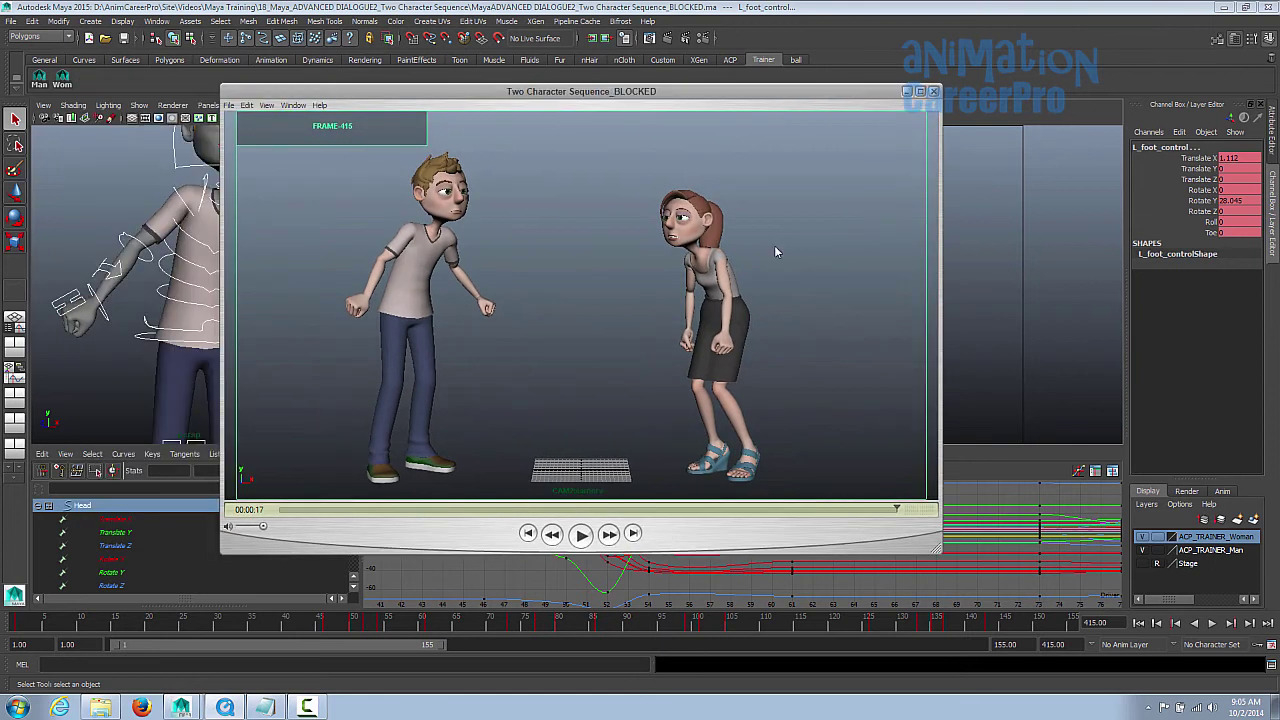
pyautogui.click(581, 534)
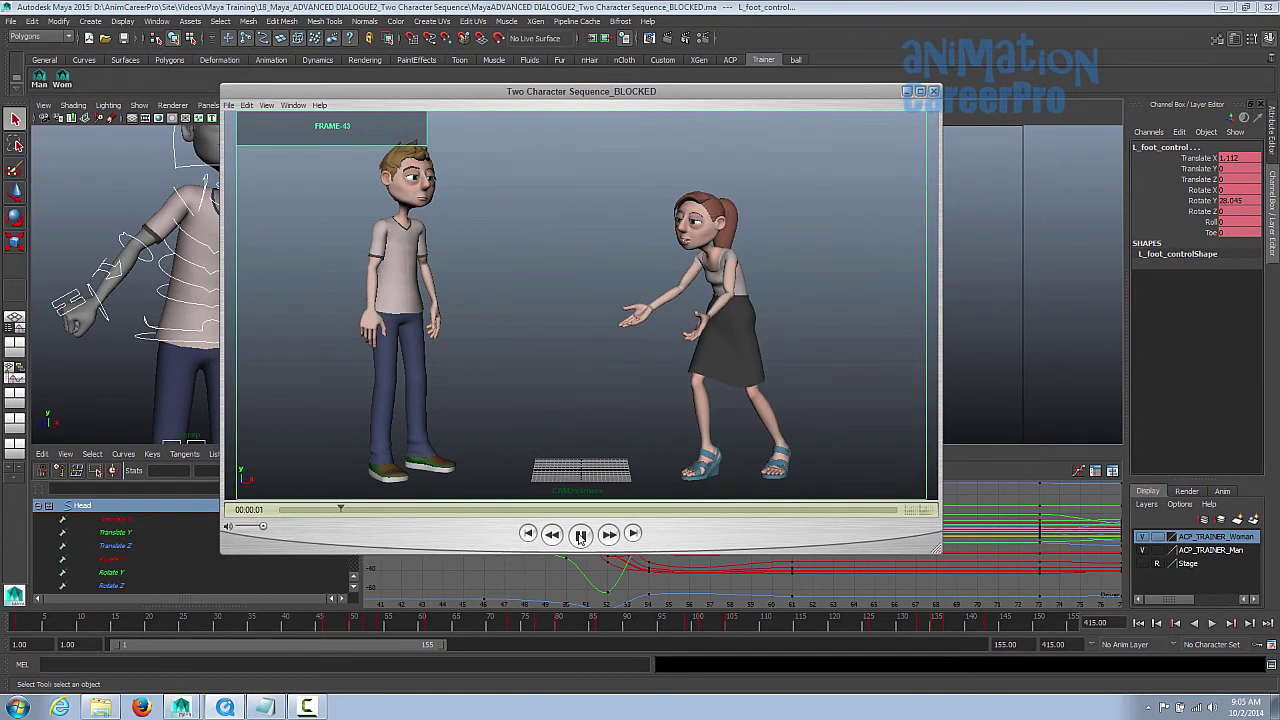
pyautogui.click(1210, 707)
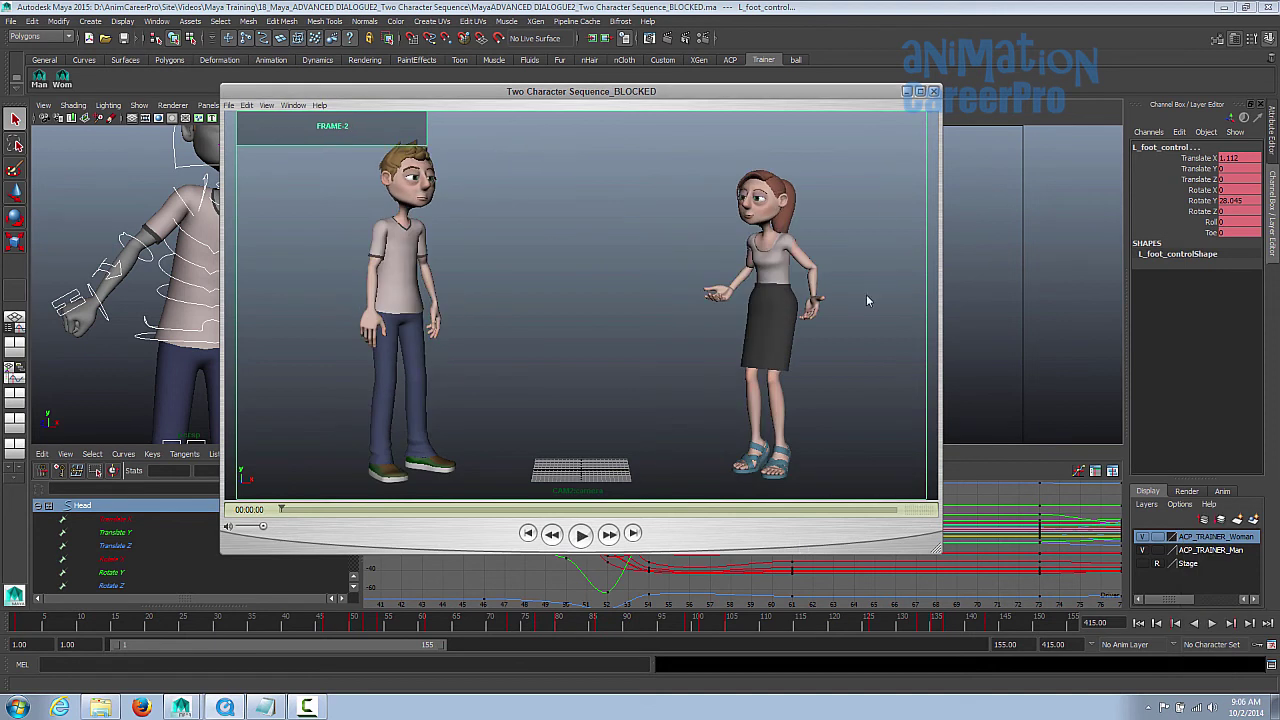
pyautogui.click(818, 311)
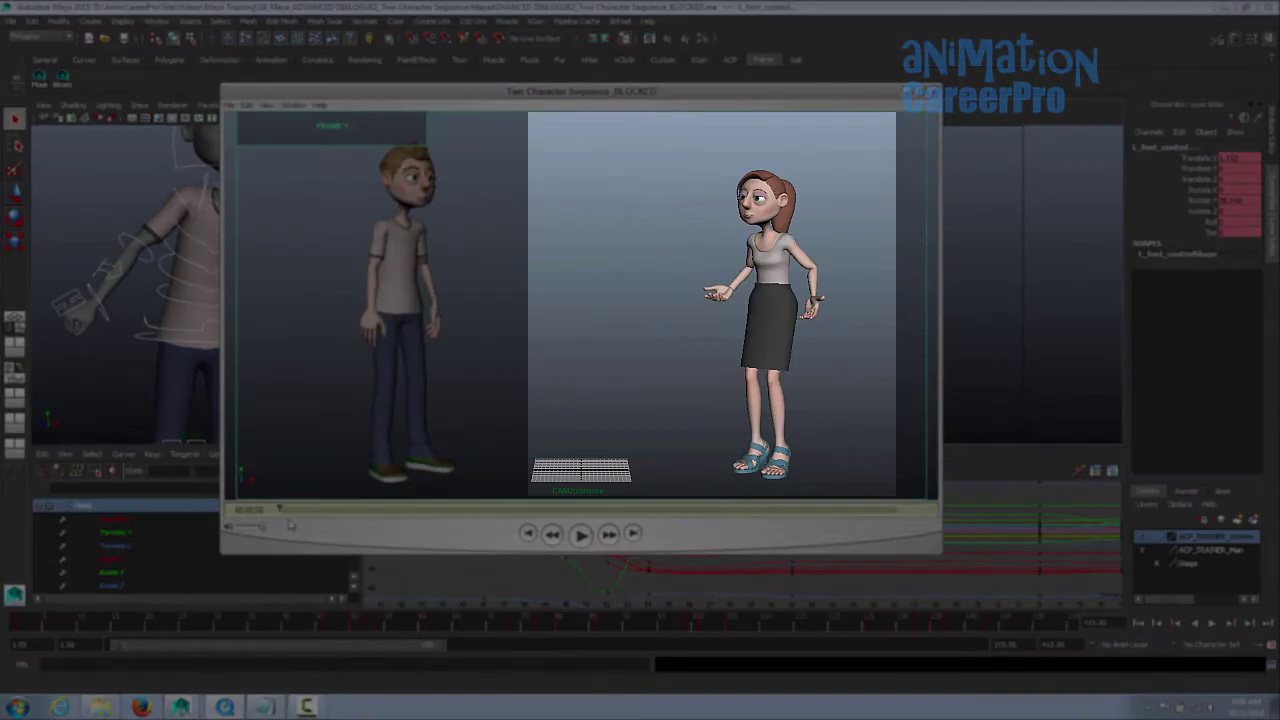
# Step: Step back and forth through the woman's early poses up to her forward lean
pyautogui.moveTo(281, 509); pyautogui.dragTo(312, 512)
pyautogui.click(581, 534)
pyautogui.click(581, 535)
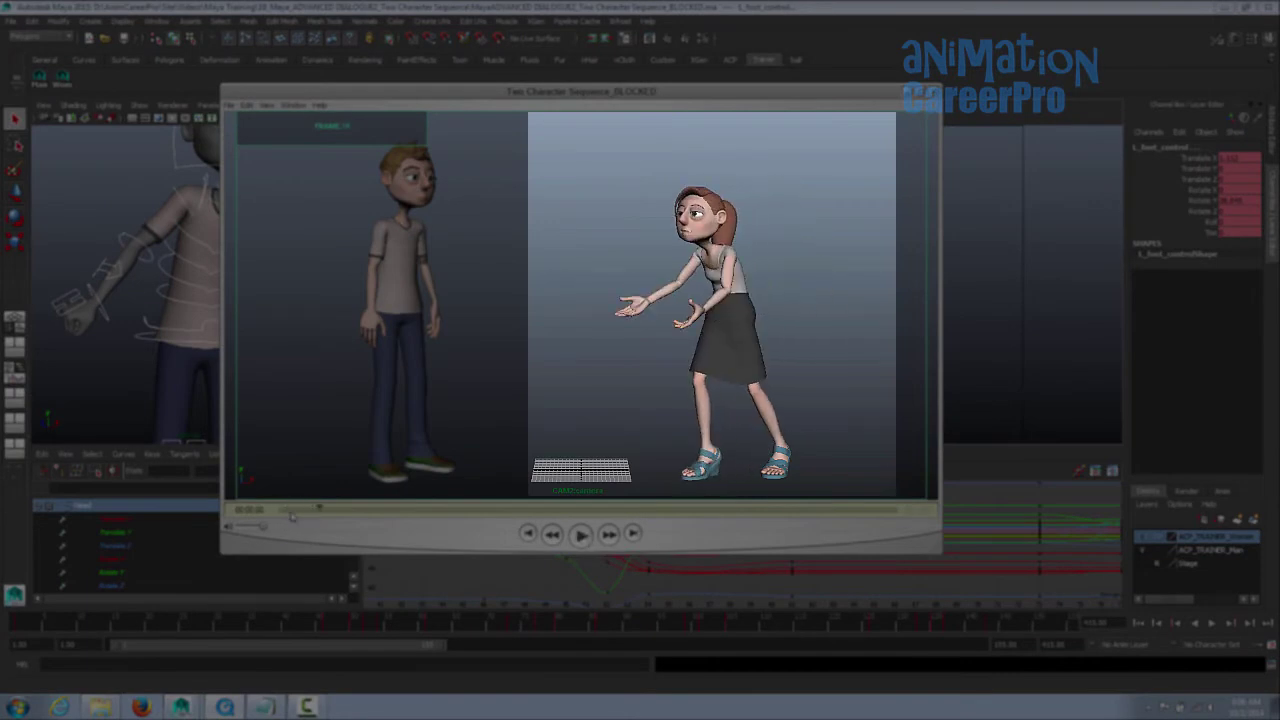
pyautogui.moveTo(292, 512); pyautogui.dragTo(277, 522)
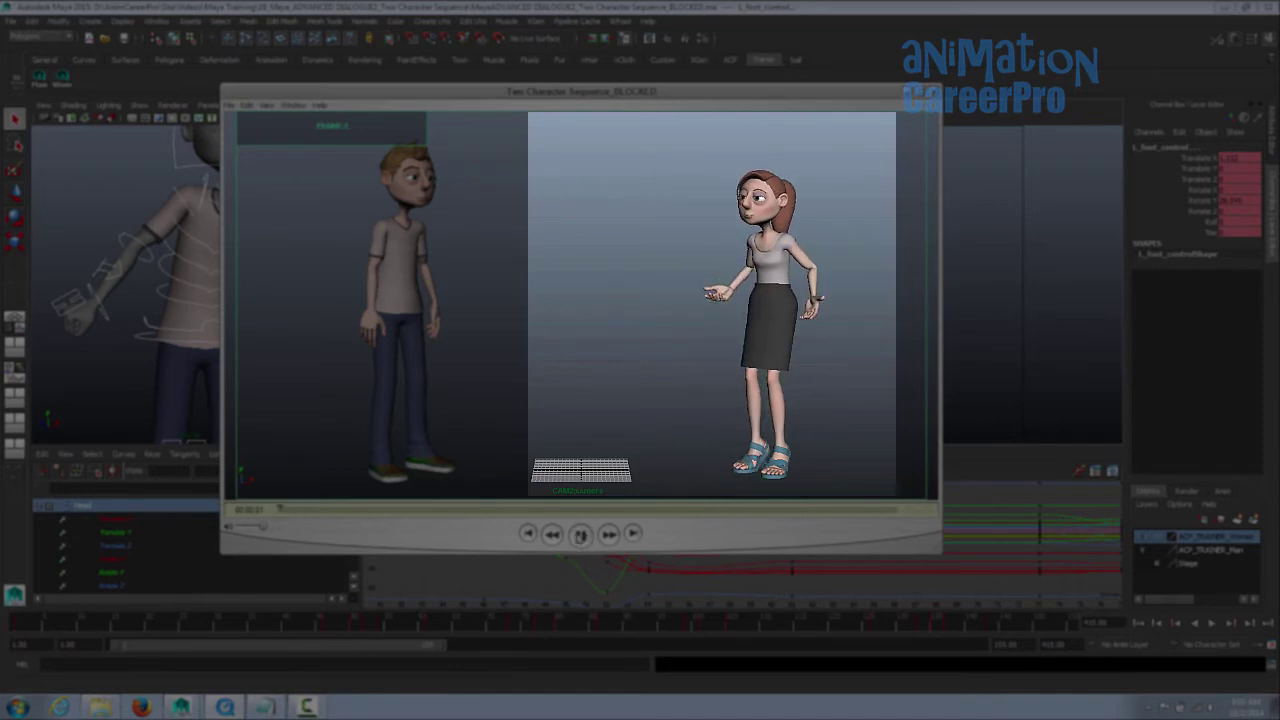
pyautogui.click(581, 534)
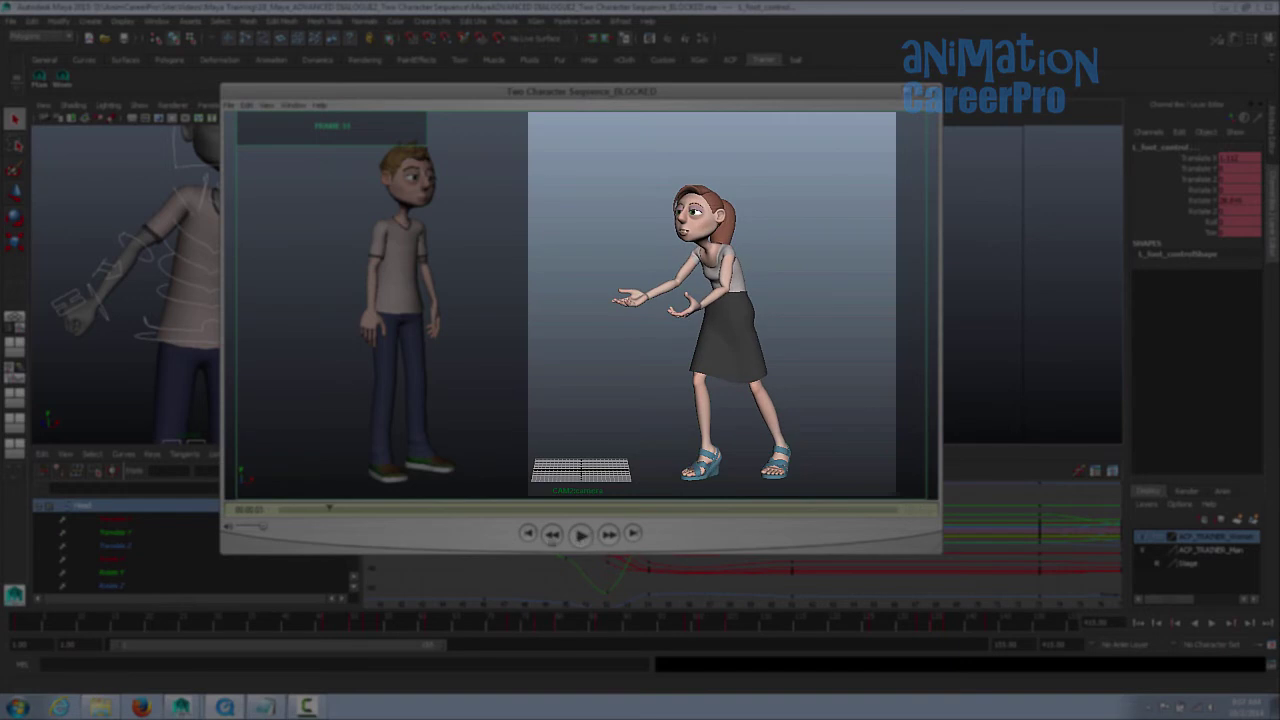
pyautogui.click(305, 510)
pyautogui.moveTo(305, 512); pyautogui.dragTo(291, 515)
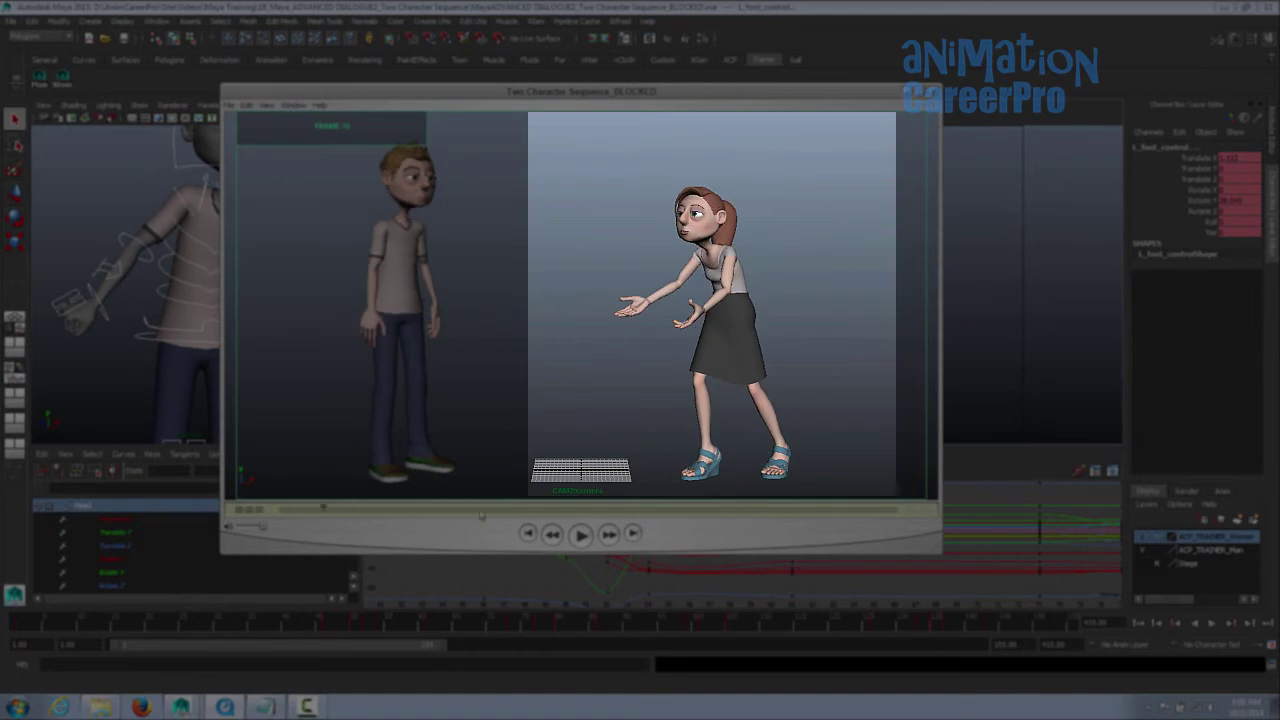
# Step: Replay both characters, step back to the man's earlier pose, and stop on her hands-on-hips pose
pyautogui.click(581, 535)
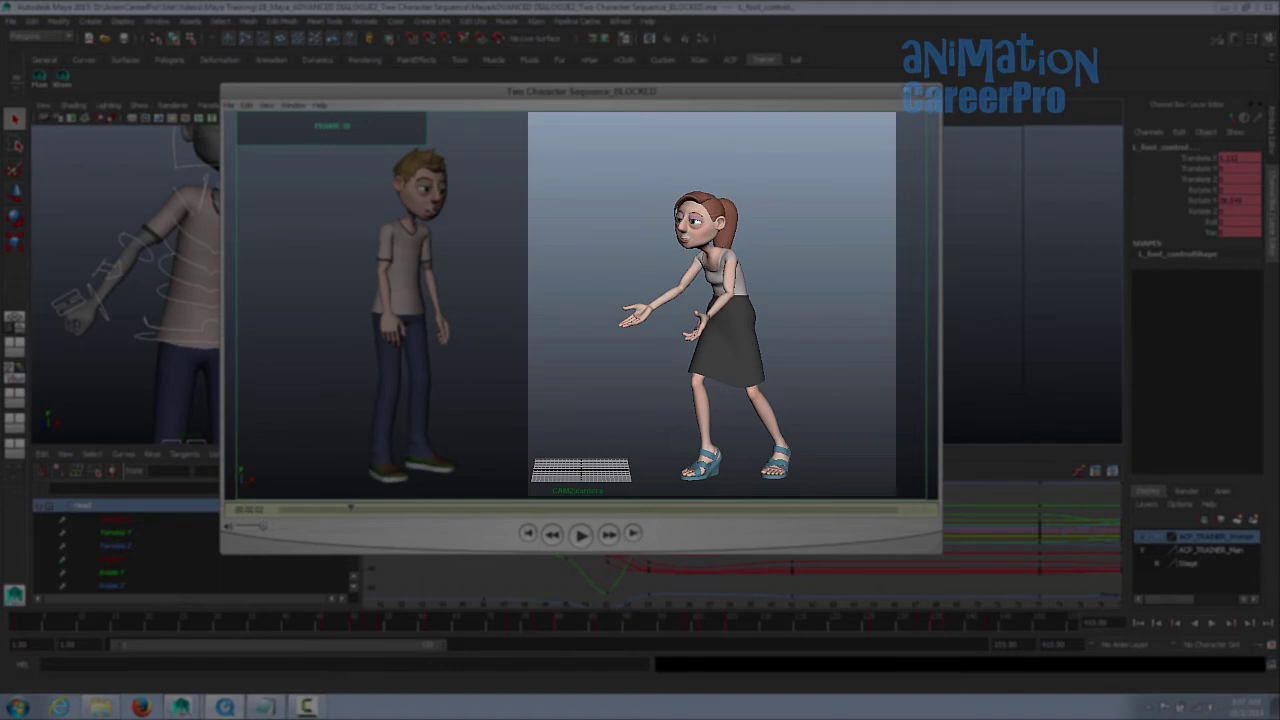
pyautogui.click(581, 535)
pyautogui.click(581, 535)
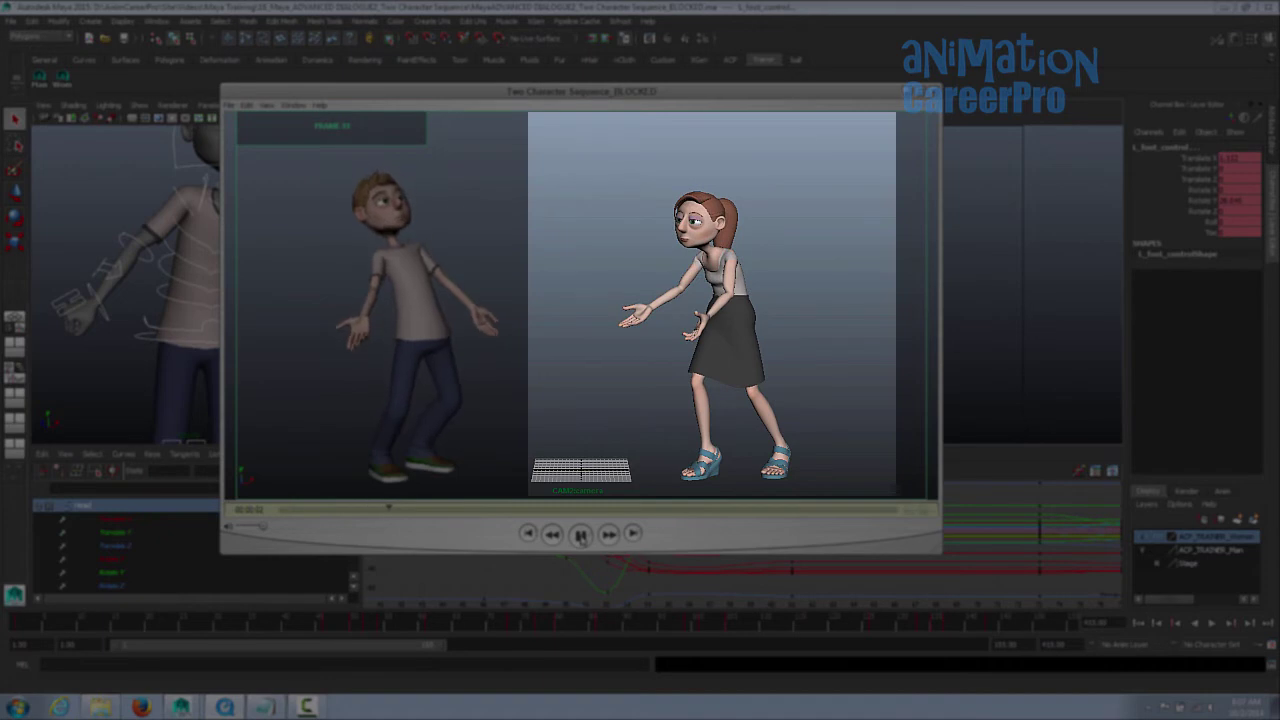
pyautogui.click(581, 536)
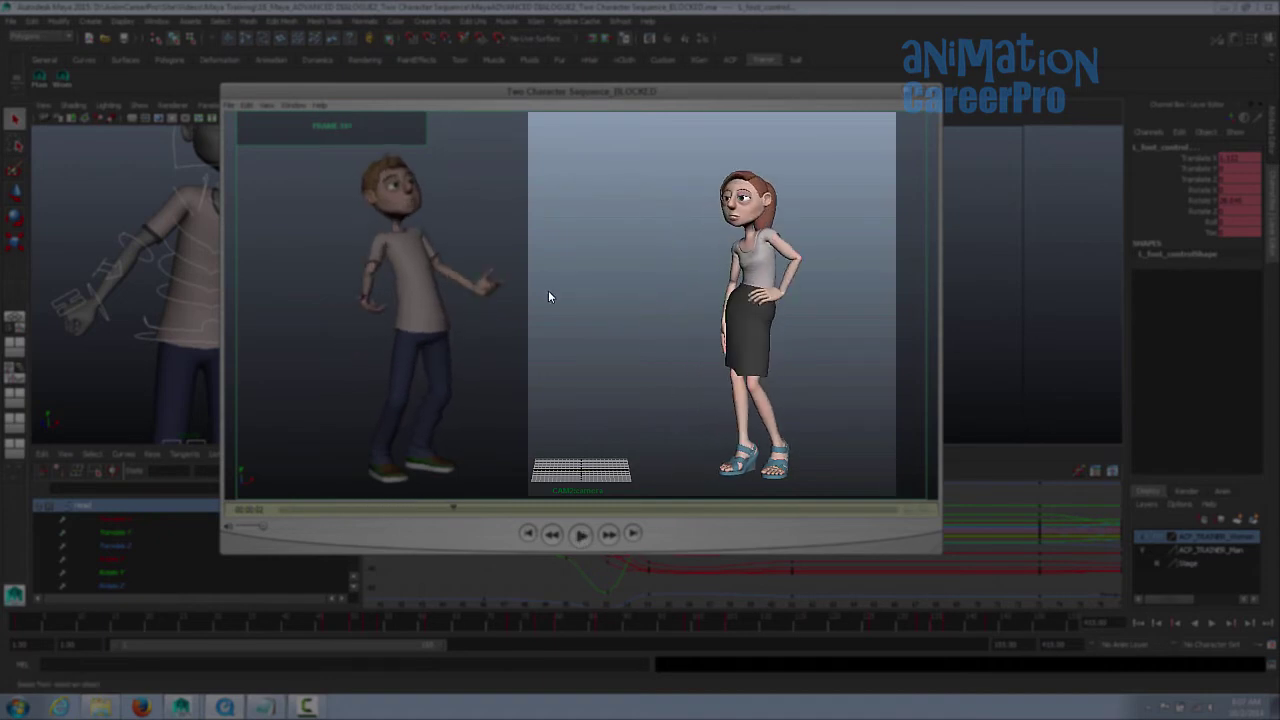
pyautogui.click(405, 510)
pyautogui.moveTo(405, 510); pyautogui.dragTo(383, 526)
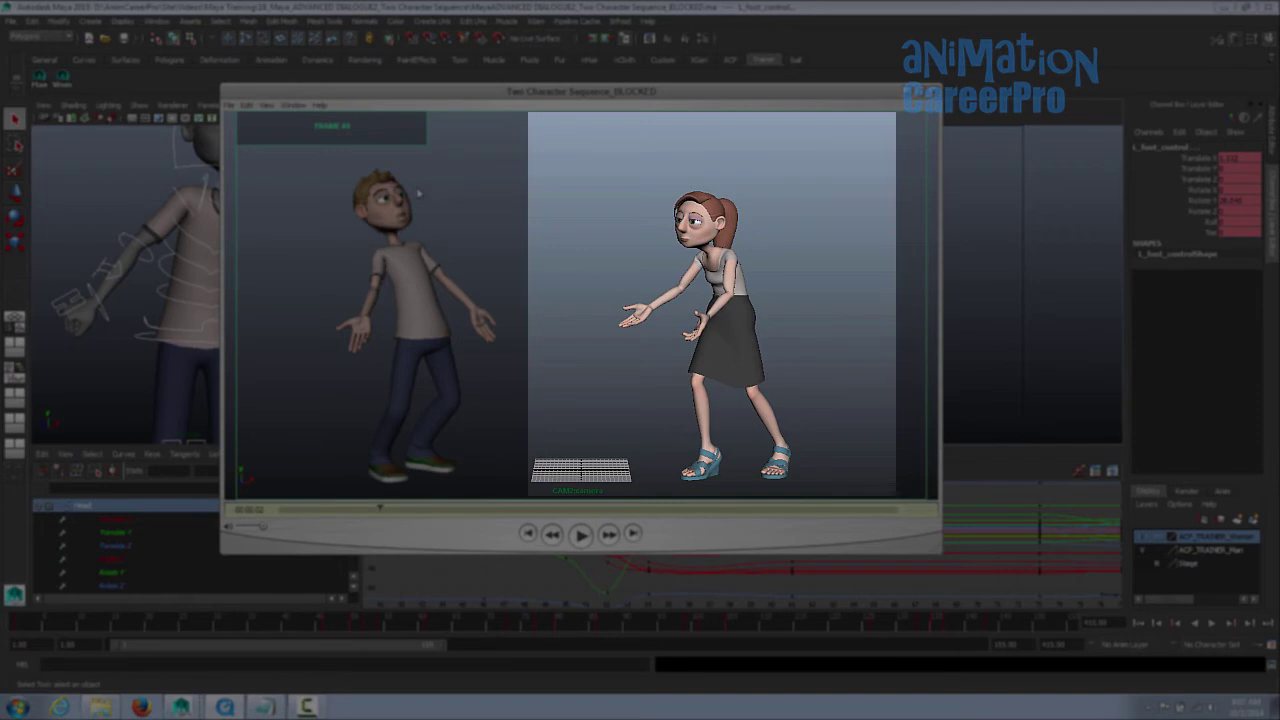
pyautogui.moveTo(389, 517); pyautogui.dragTo(358, 520)
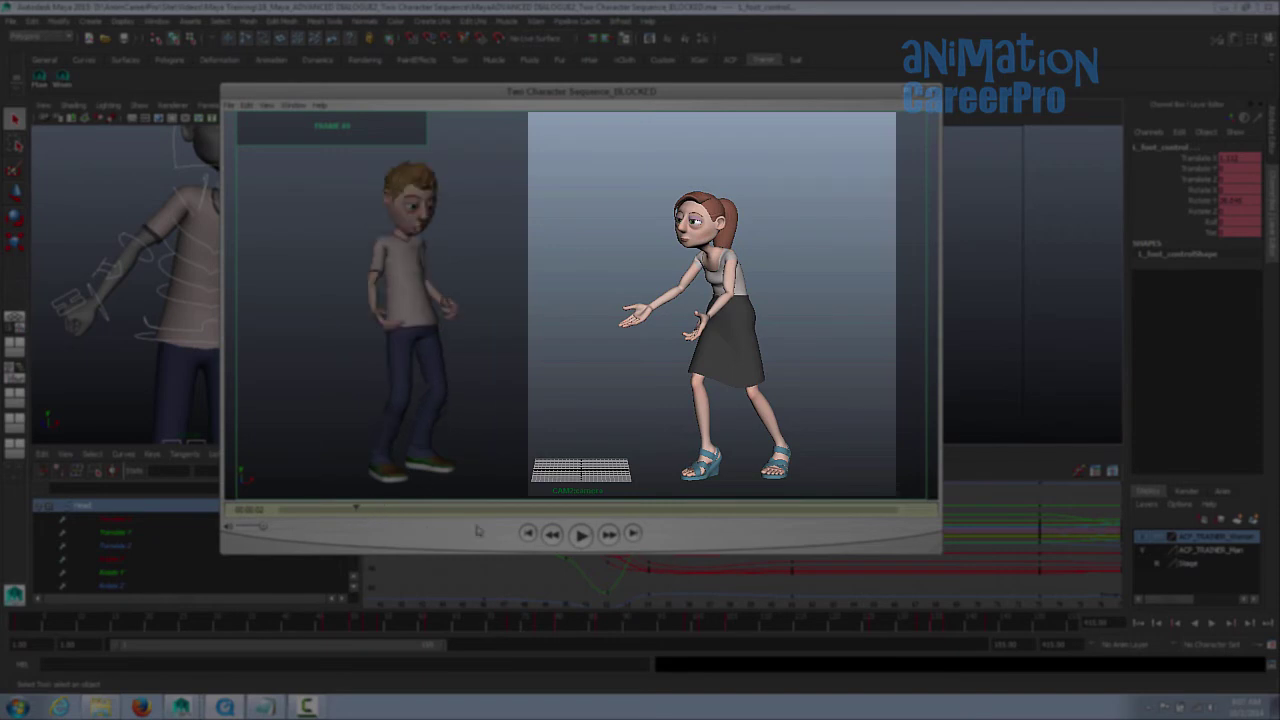
pyautogui.click(581, 534)
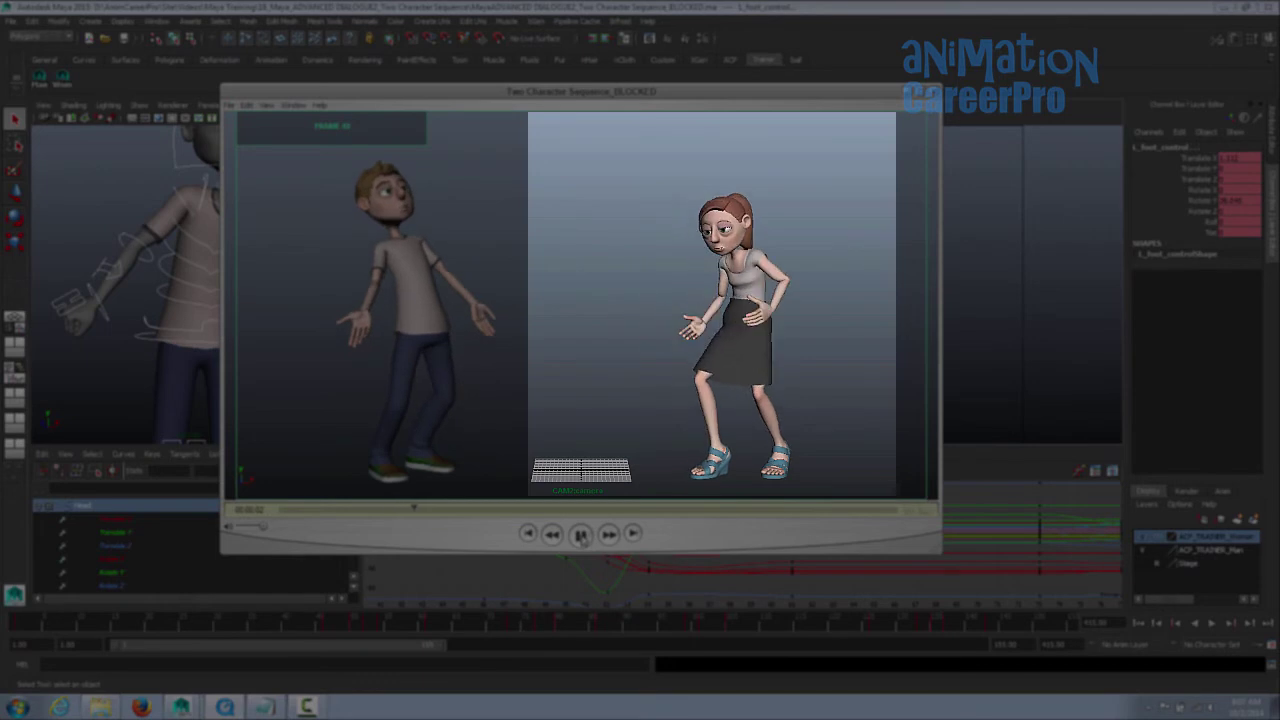
pyautogui.click(581, 535)
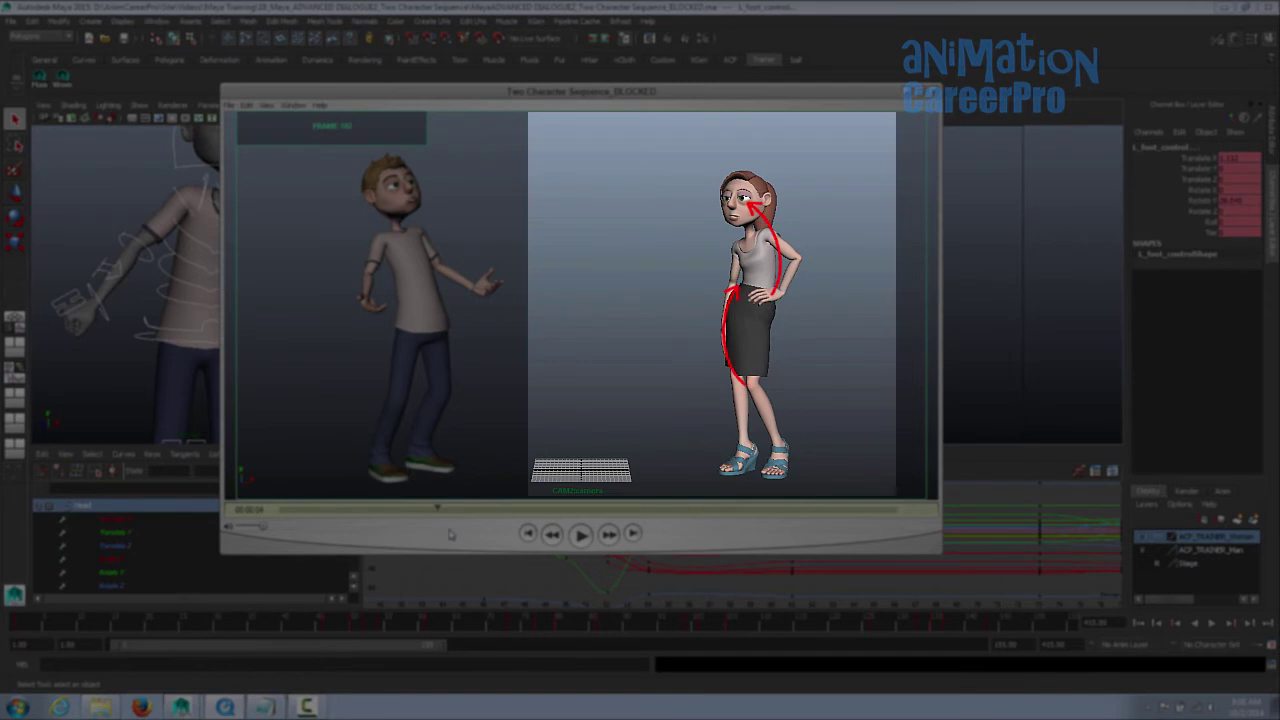
# Step: Replay the stretch after the woman's gesture twice, then scrub forward to the man reaching toward her
pyautogui.click(581, 534)
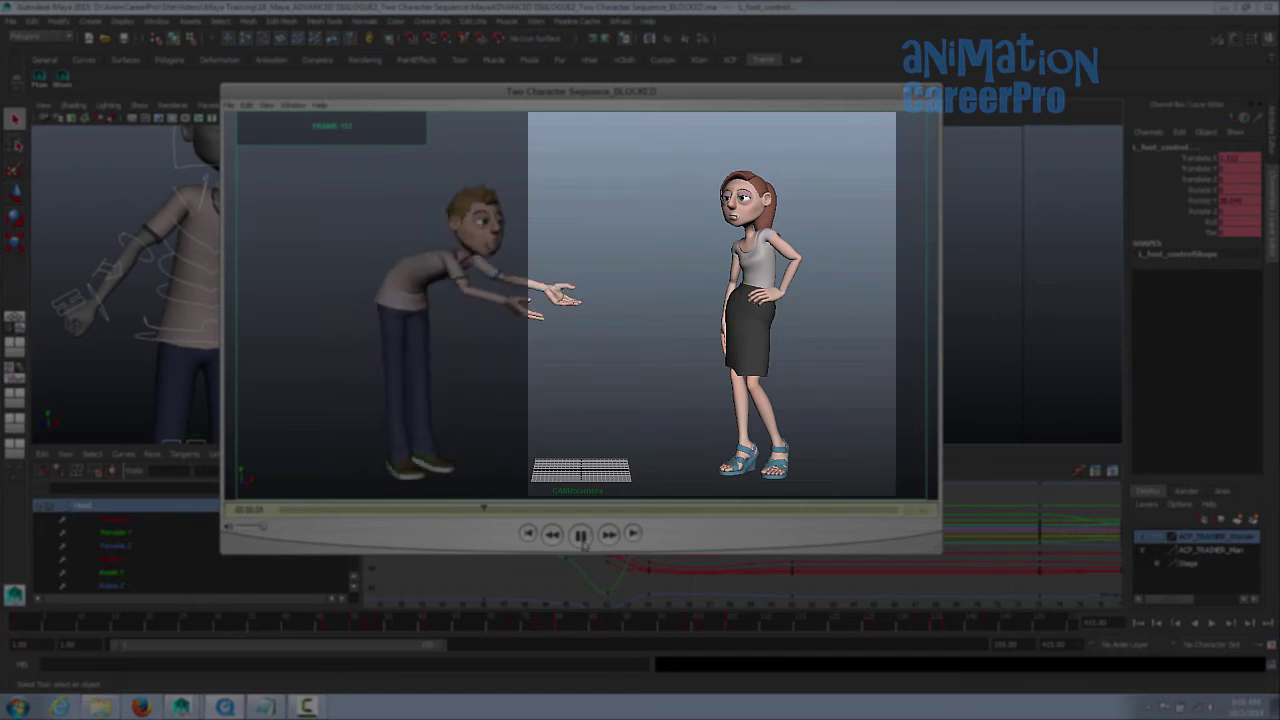
pyautogui.click(581, 534)
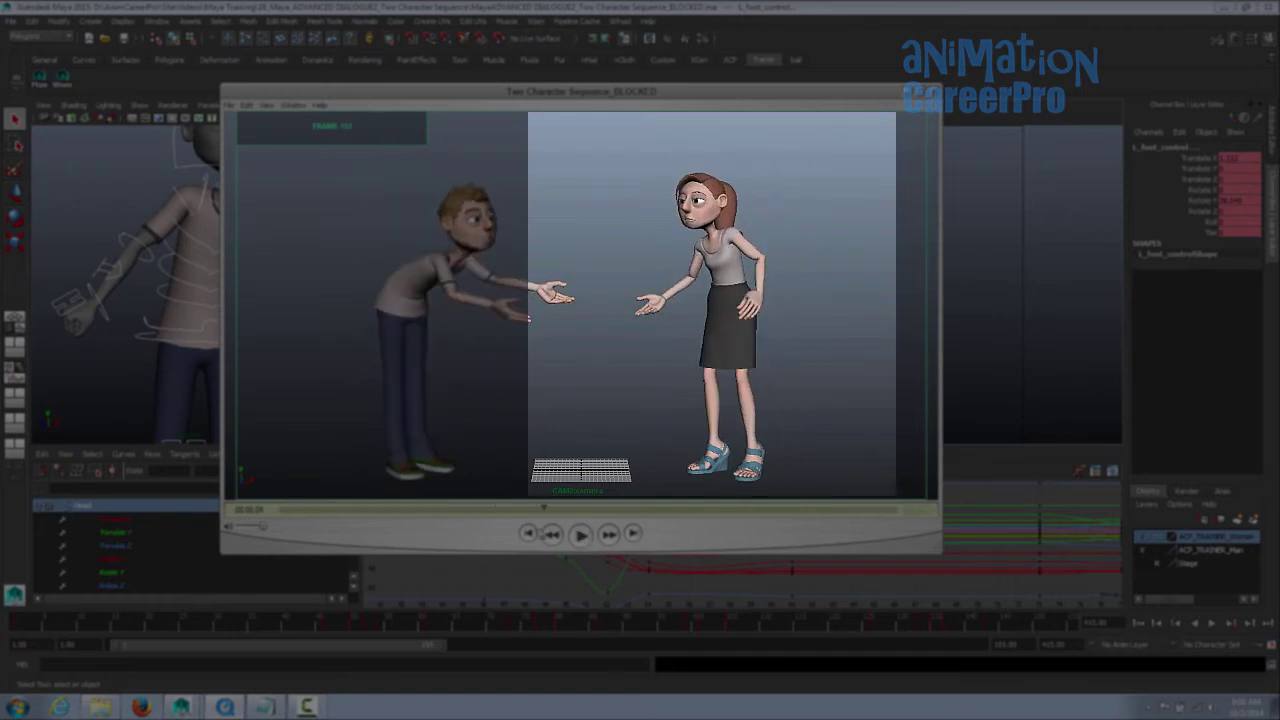
pyautogui.click(471, 511)
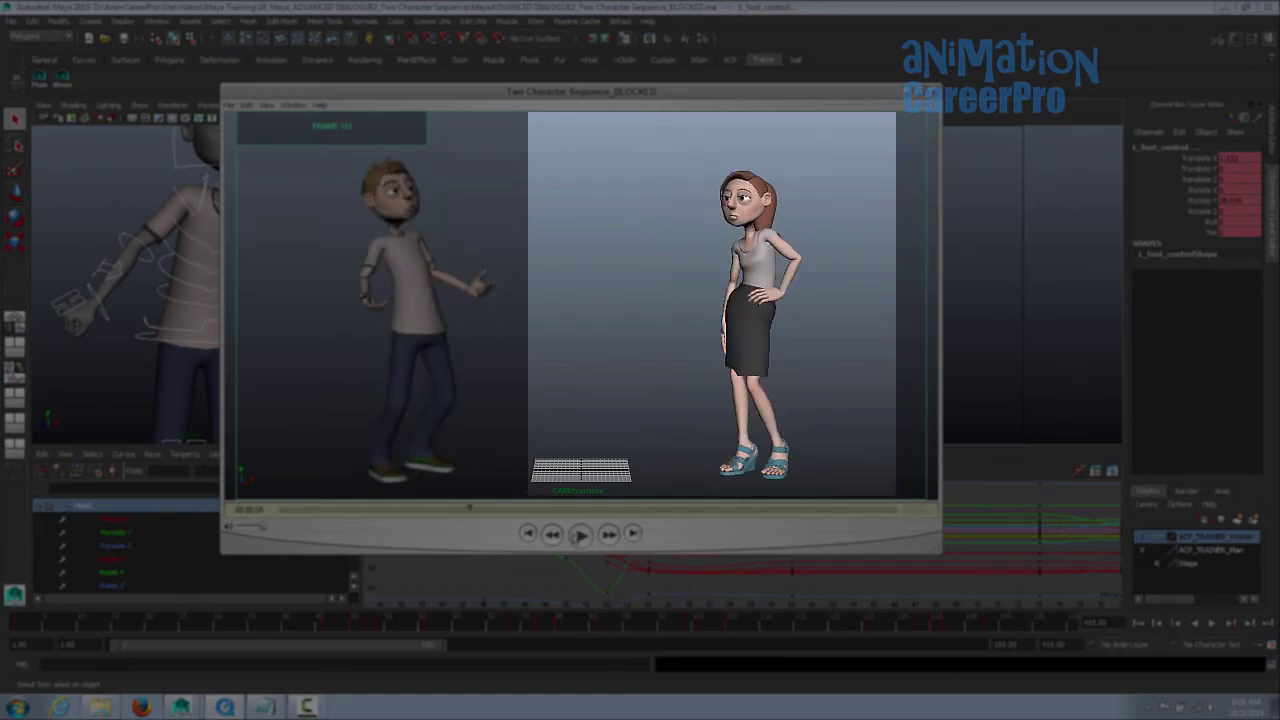
pyautogui.click(581, 534)
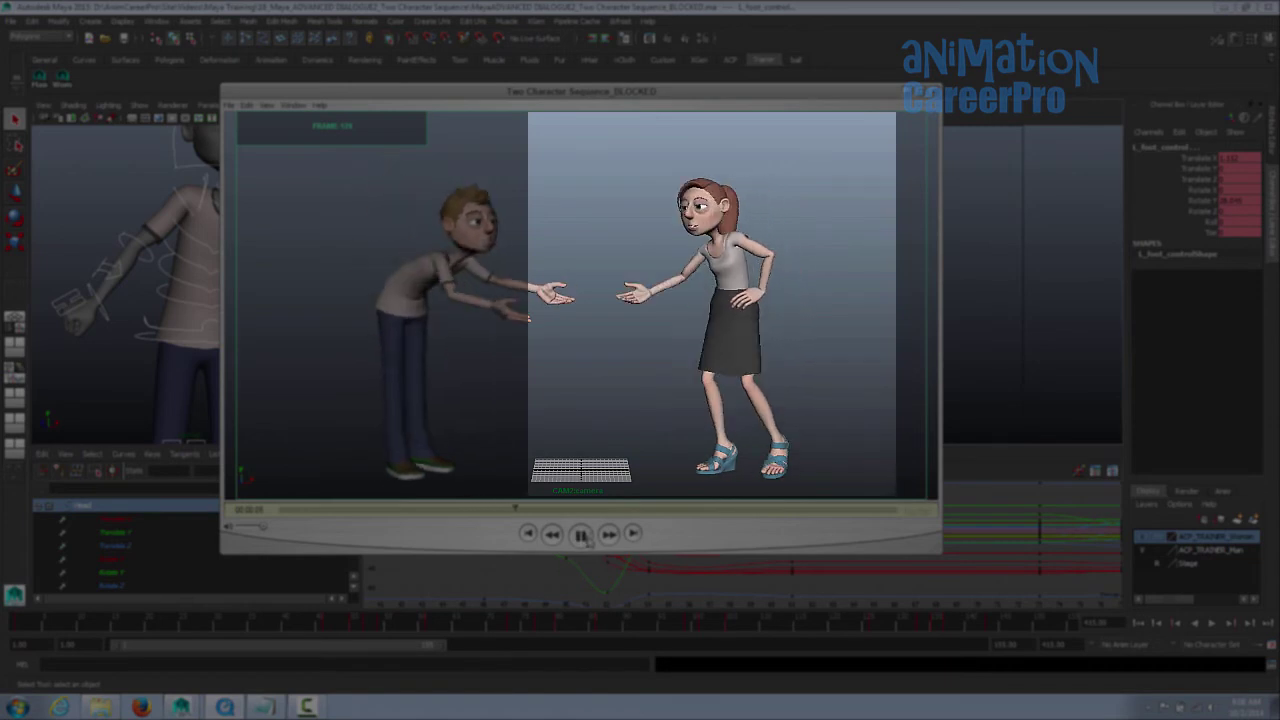
pyautogui.click(582, 535)
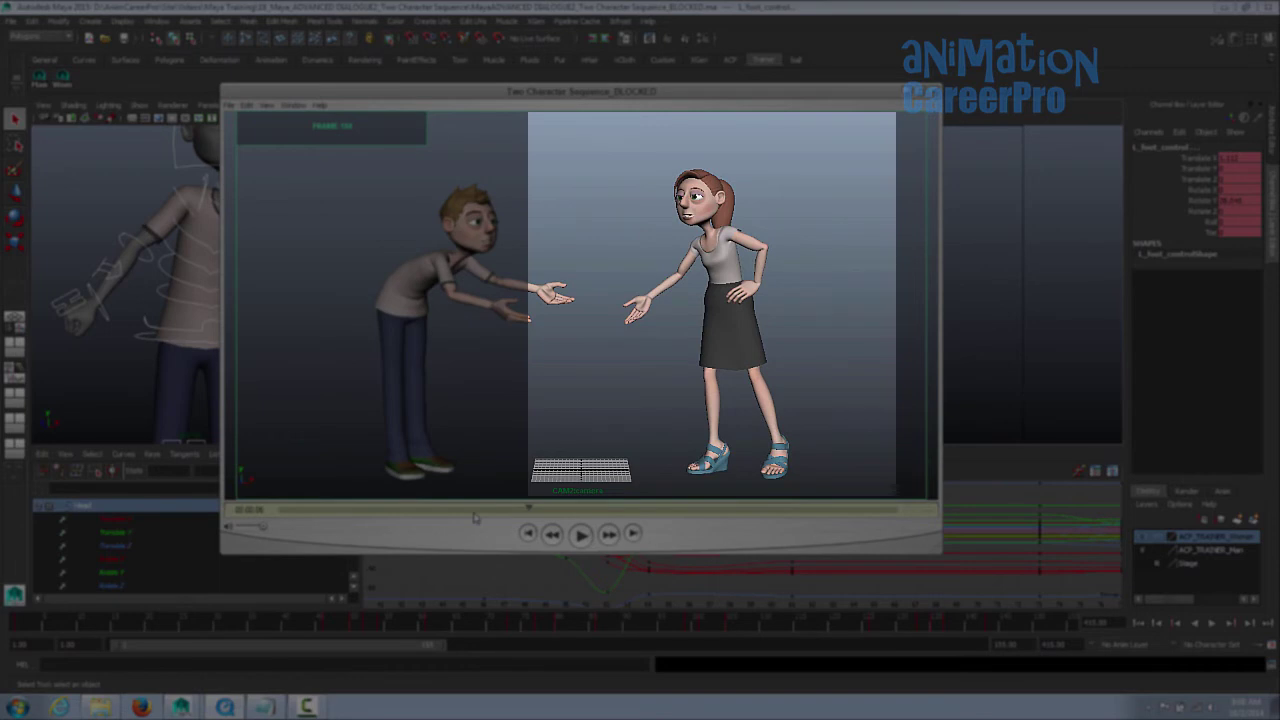
pyautogui.click(474, 510)
pyautogui.moveTo(474, 510)
pyautogui.mouseDown()
pyautogui.moveTo(520, 527)
pyautogui.moveTo(494, 512)
pyautogui.moveTo(522, 521)
pyautogui.moveTo(498, 530)
pyautogui.moveTo(520, 509)
pyautogui.moveTo(498, 511)
pyautogui.mouseUp()
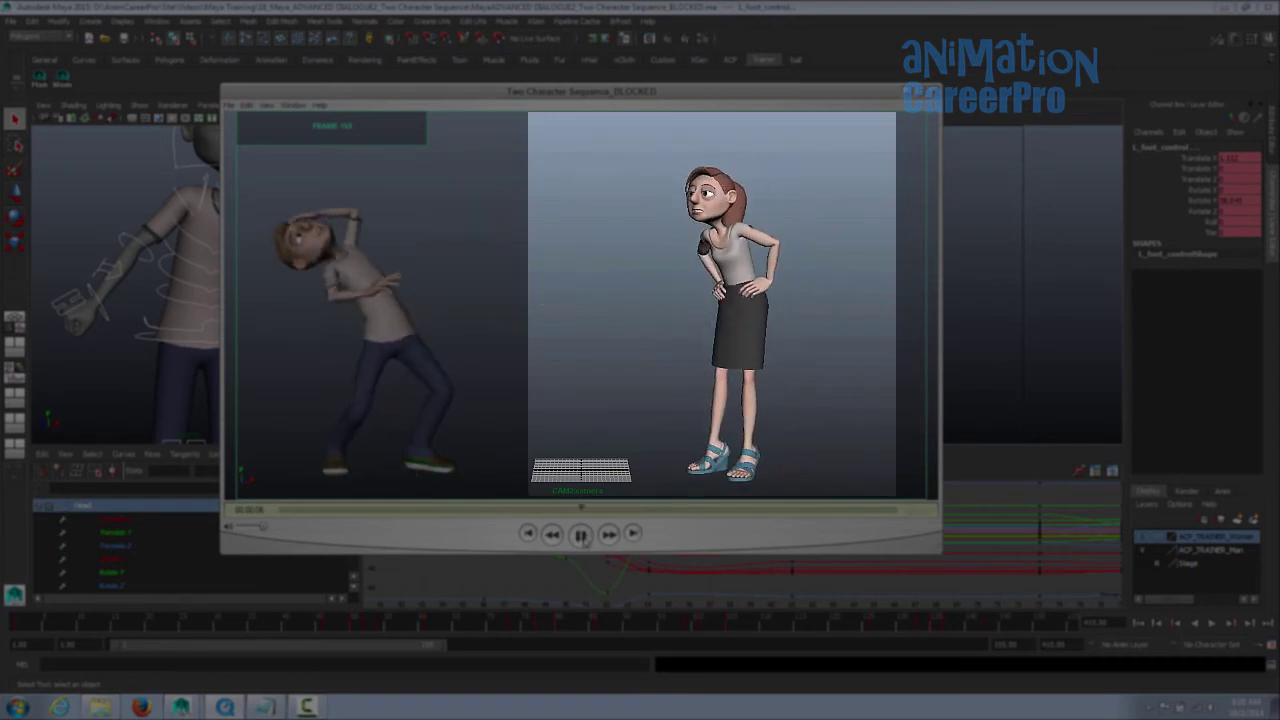
# Step: Scrub back and forth around the woman's forward lean and arms-out pose as the man reaches in
pyautogui.click(582, 535)
pyautogui.click(550, 510)
pyautogui.moveTo(552, 511); pyautogui.dragTo(540, 512)
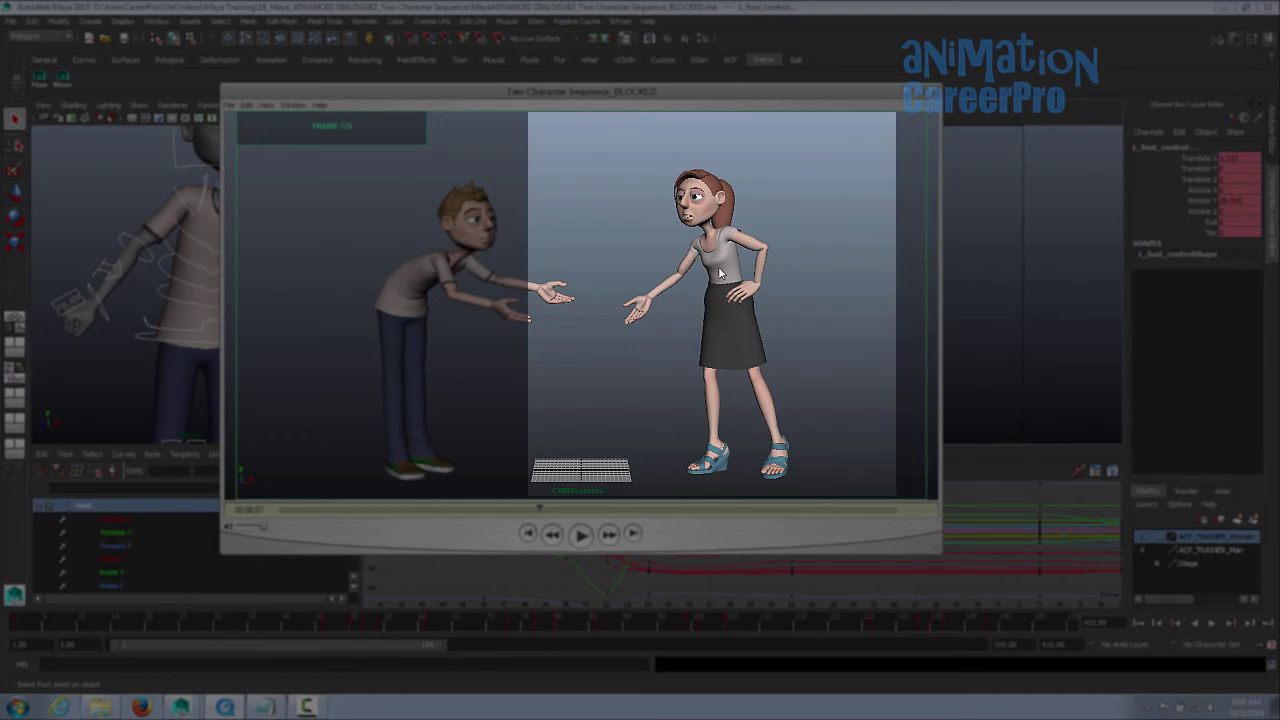
pyautogui.click(581, 534)
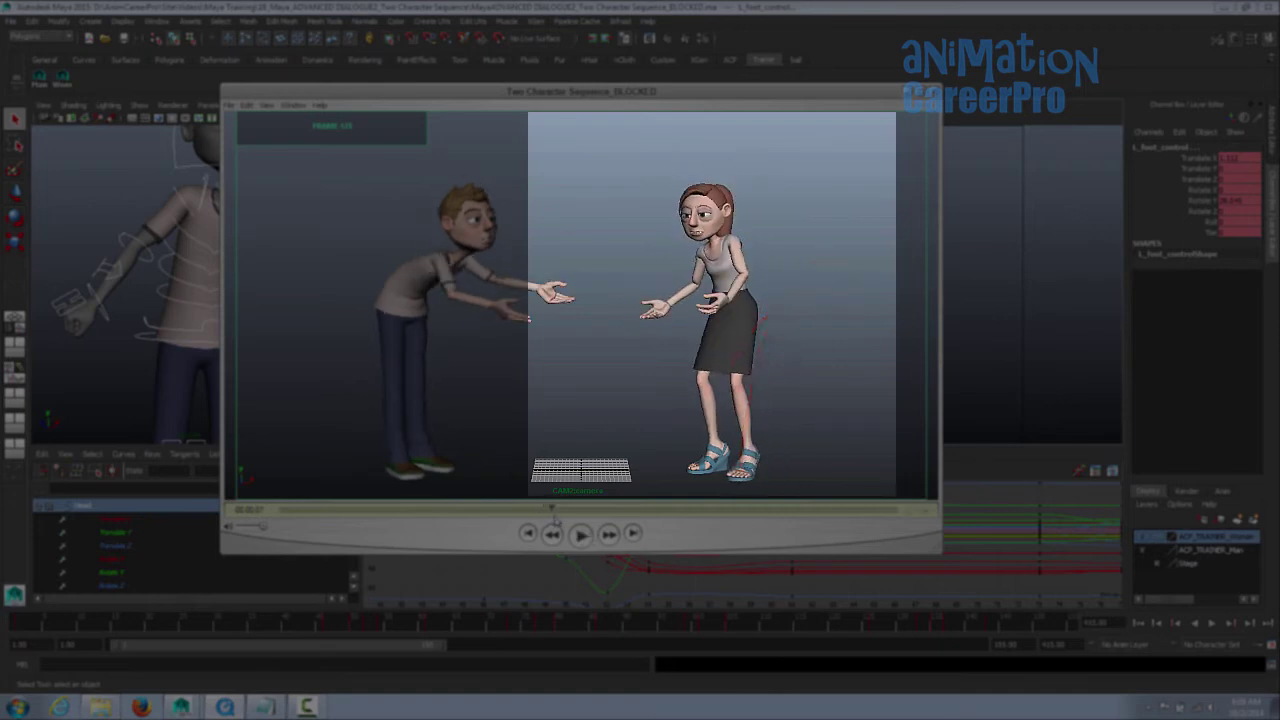
pyautogui.click(556, 508)
pyautogui.moveTo(557, 519)
pyautogui.mouseDown()
pyautogui.moveTo(551, 510)
pyautogui.moveTo(572, 510)
pyautogui.moveTo(546, 526)
pyautogui.mouseUp()
pyautogui.click(584, 537)
pyautogui.click(535, 512)
pyautogui.moveTo(535, 512); pyautogui.dragTo(556, 512)
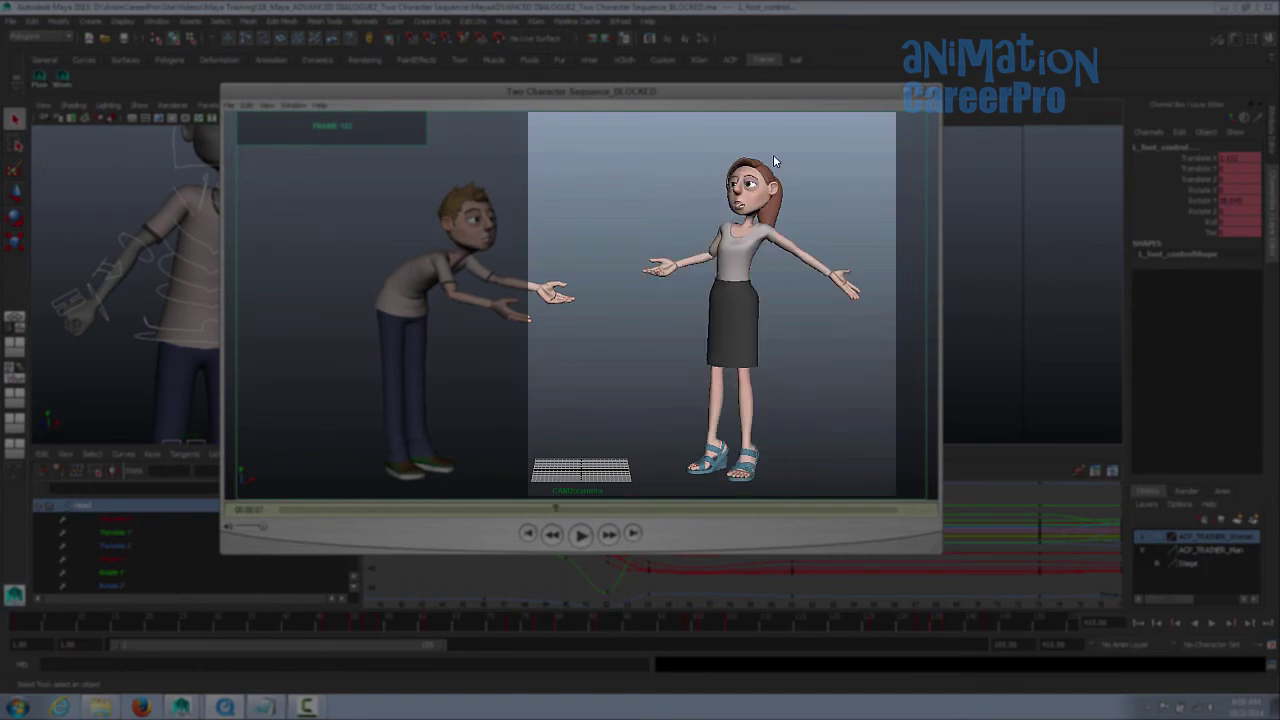
pyautogui.moveTo(552, 512); pyautogui.dragTo(544, 512)
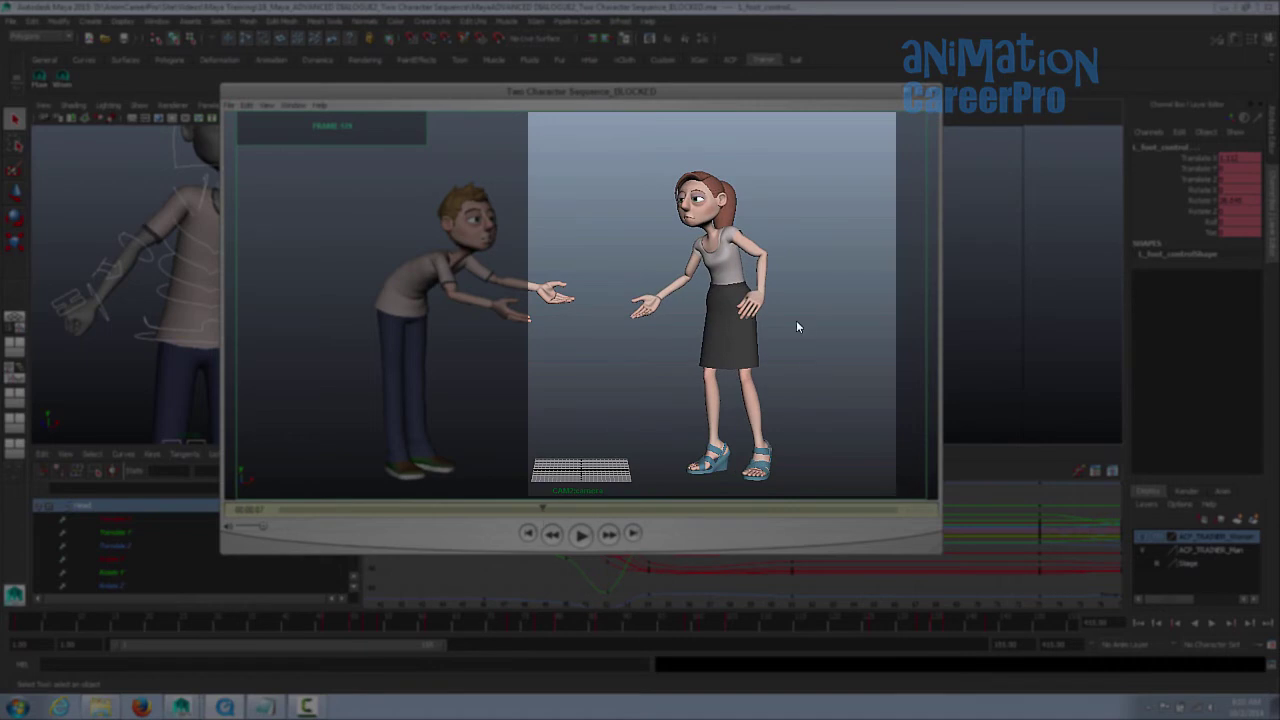
# Step: Start and stop playback repeatedly to watch the woman's blocked poses
pyautogui.click(581, 536)
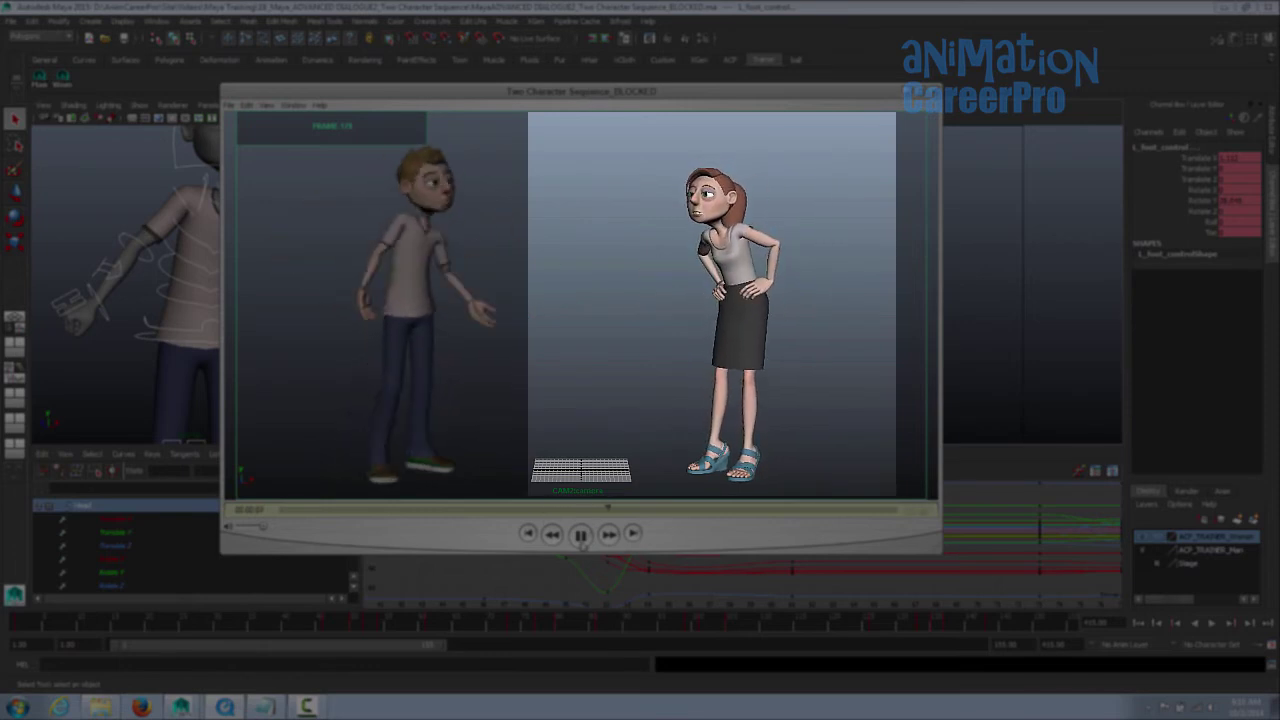
pyautogui.click(582, 538)
pyautogui.click(582, 537)
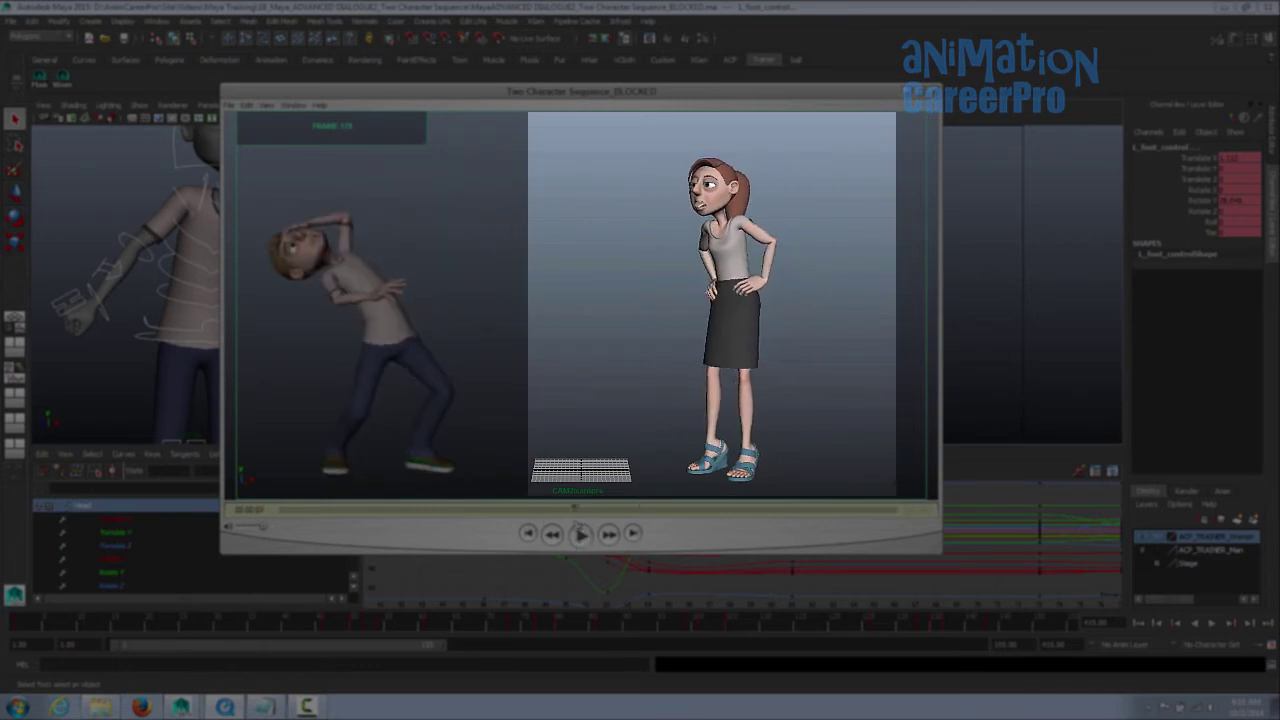
pyautogui.click(581, 534)
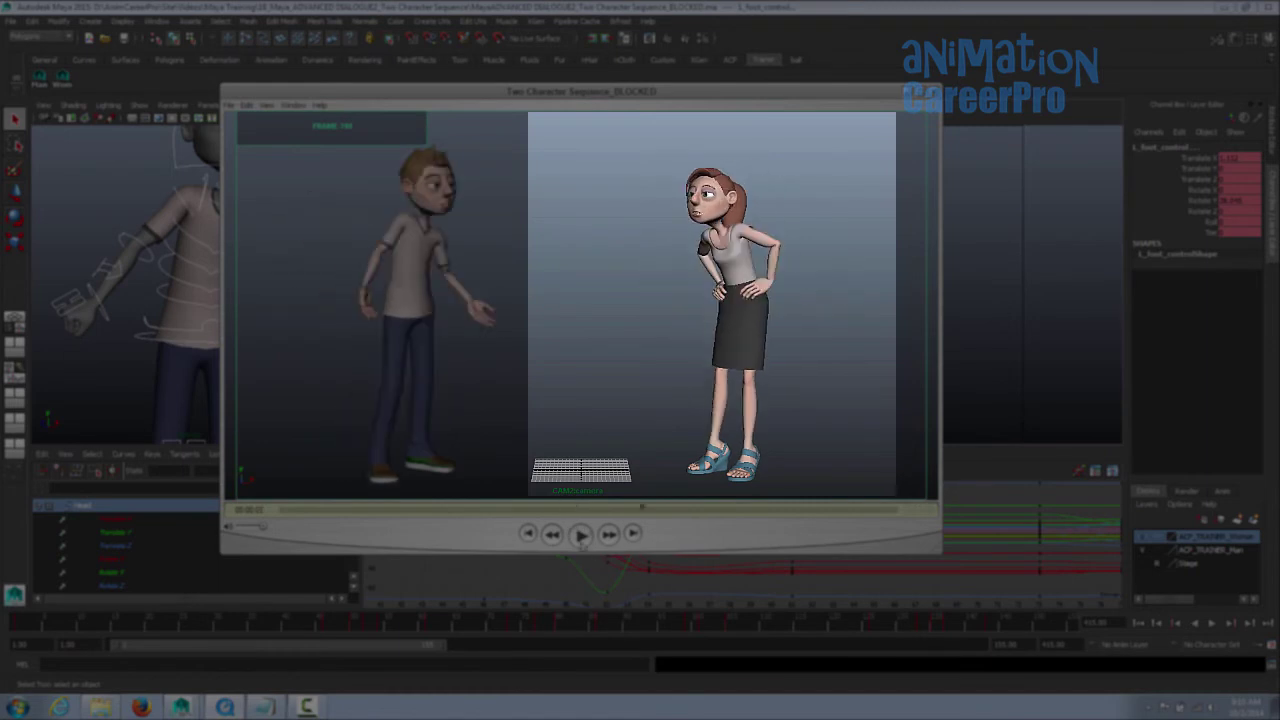
pyautogui.click(617, 489)
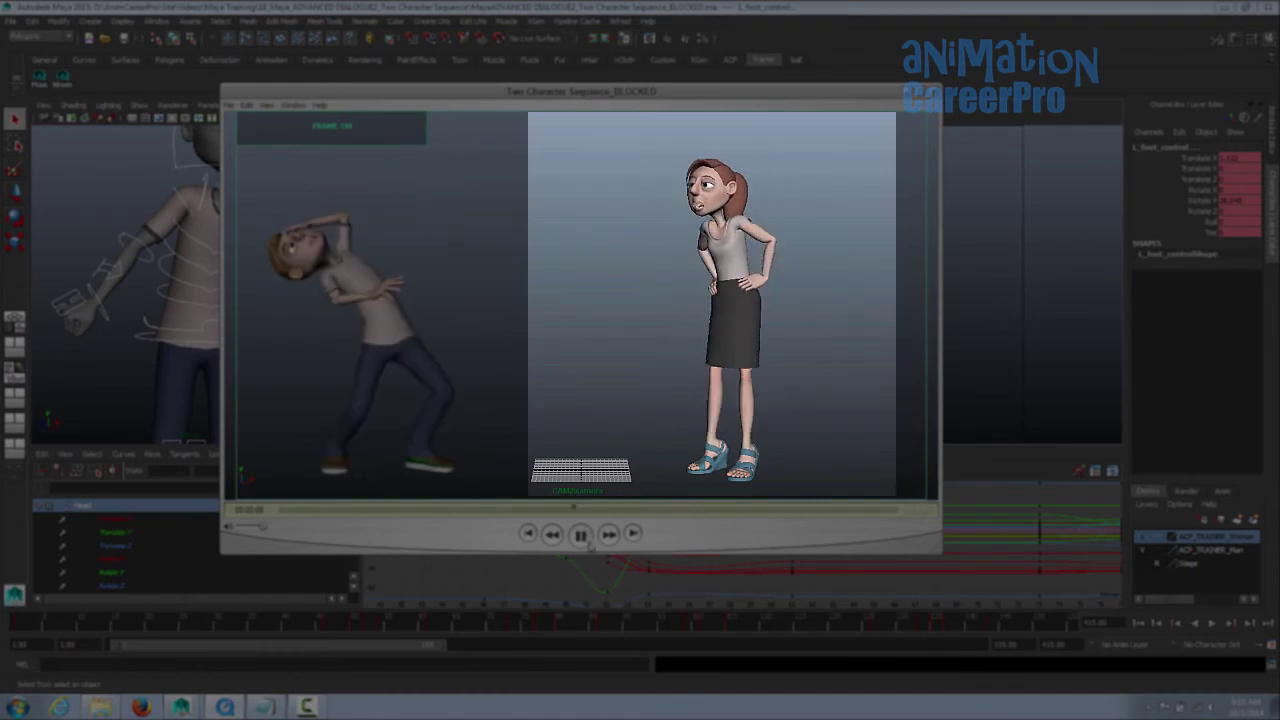
pyautogui.click(724, 447)
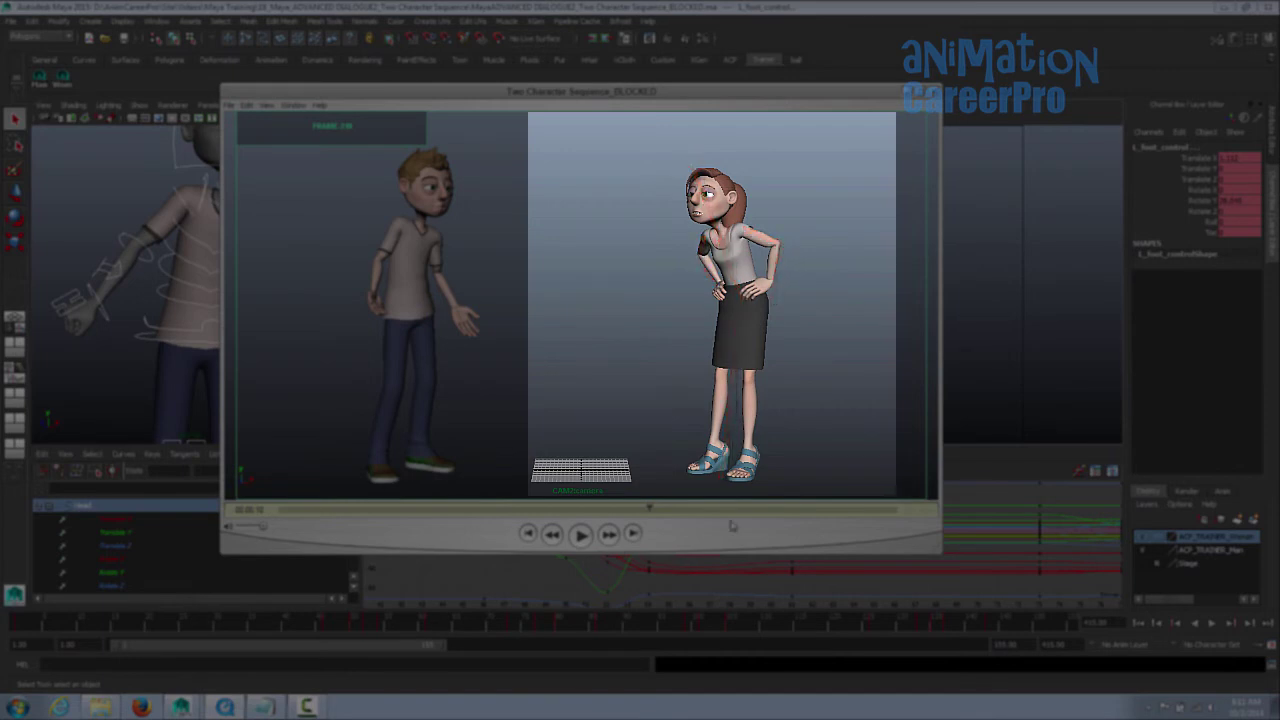
# Step: Step through the woman's pointing, raised-finger, hand-on-hip and crouched poses until the boy raises his arm
pyautogui.click(581, 534)
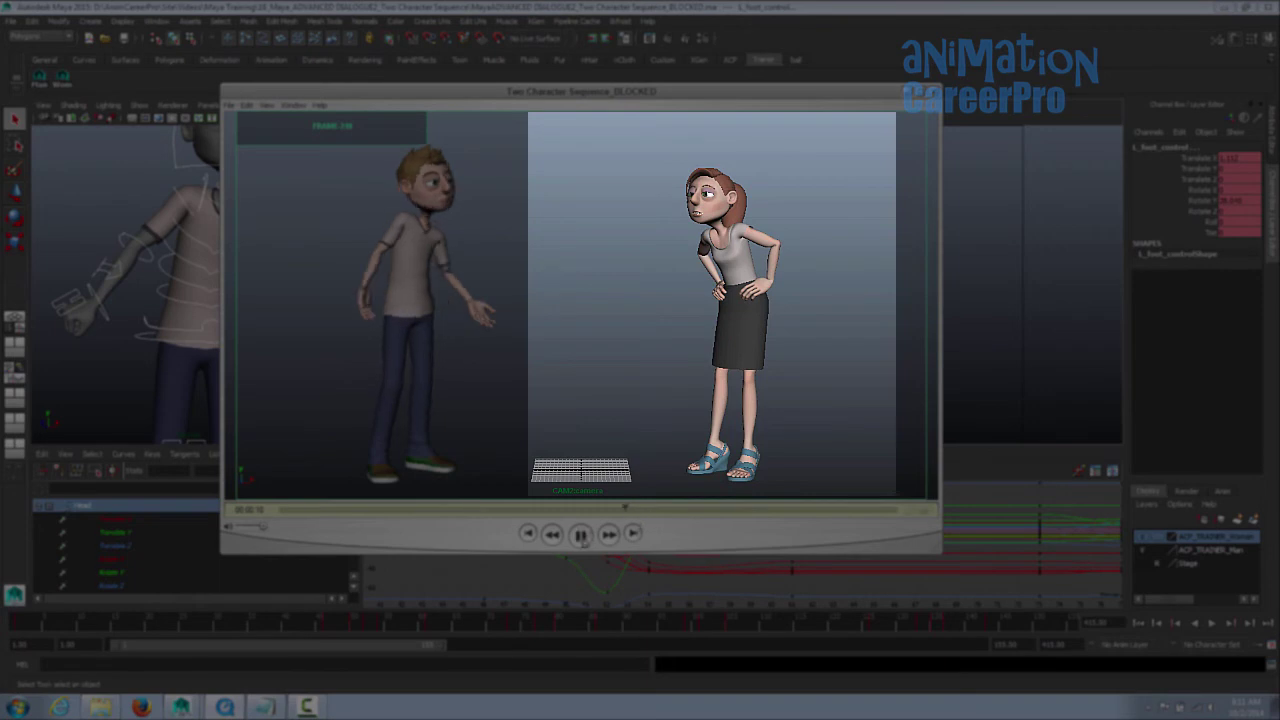
pyautogui.click(581, 534)
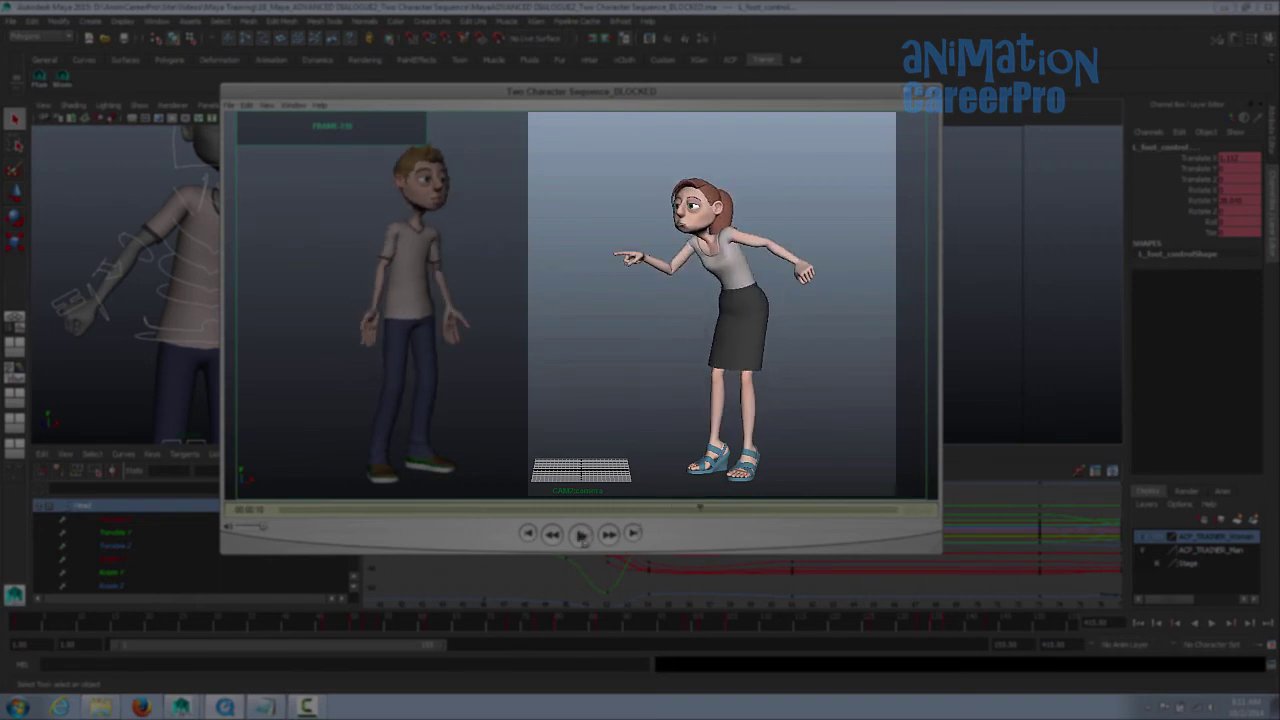
pyautogui.click(674, 512)
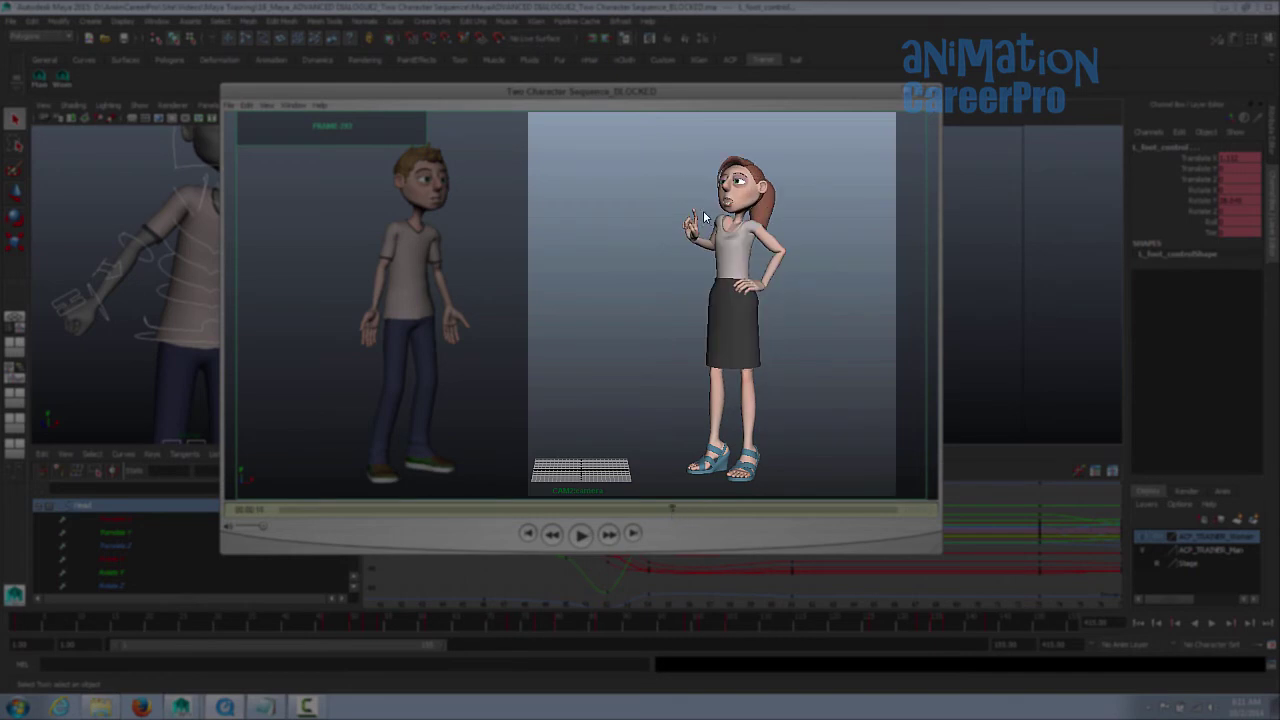
pyautogui.click(580, 534)
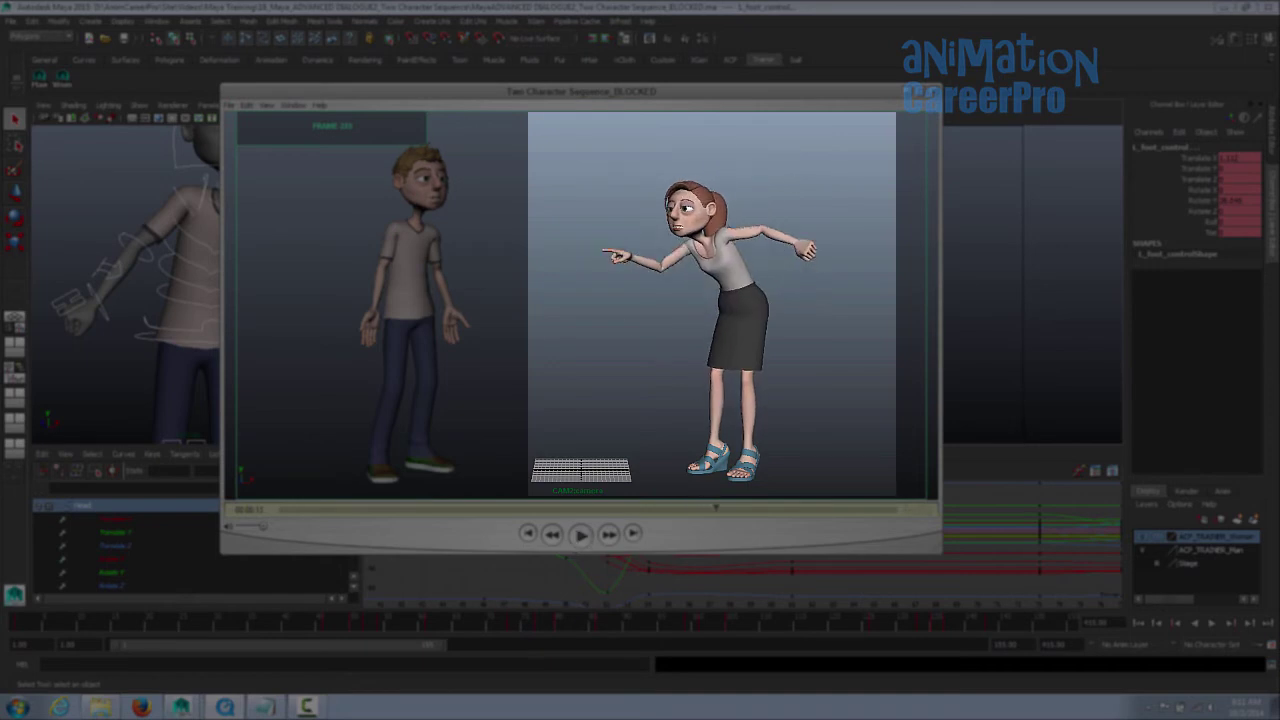
pyautogui.moveTo(712, 510); pyautogui.dragTo(690, 510)
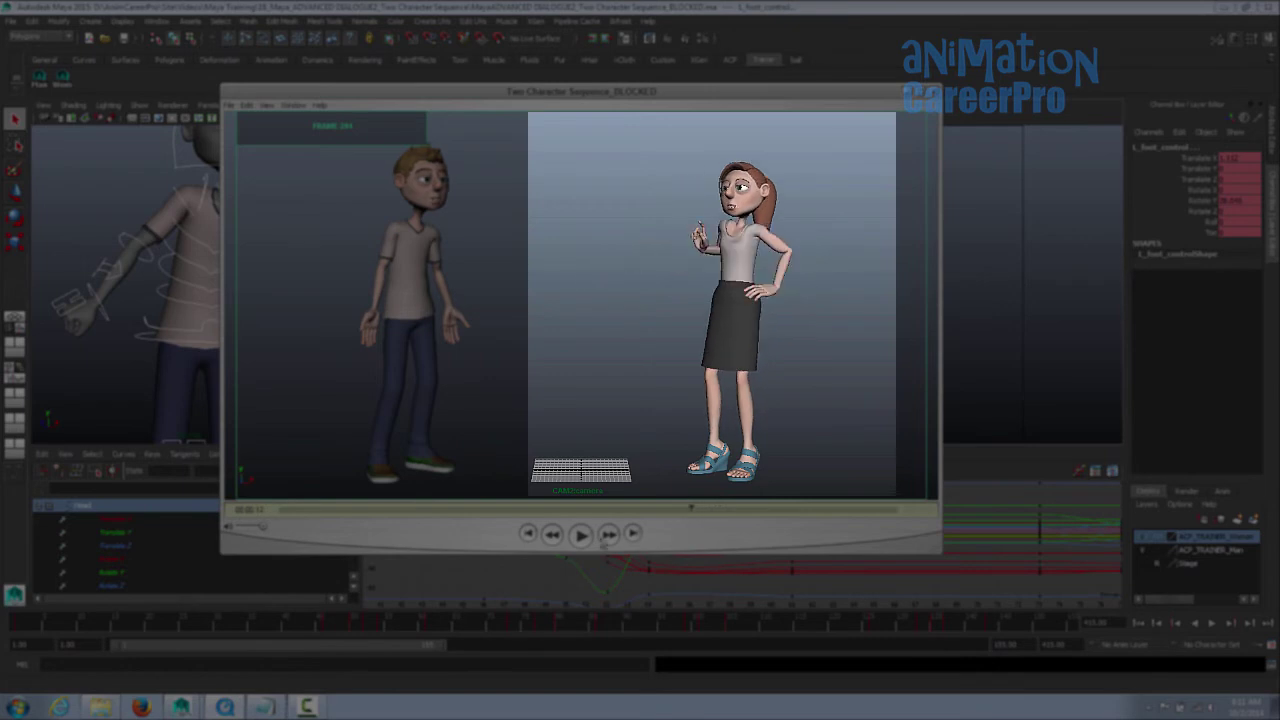
pyautogui.click(581, 535)
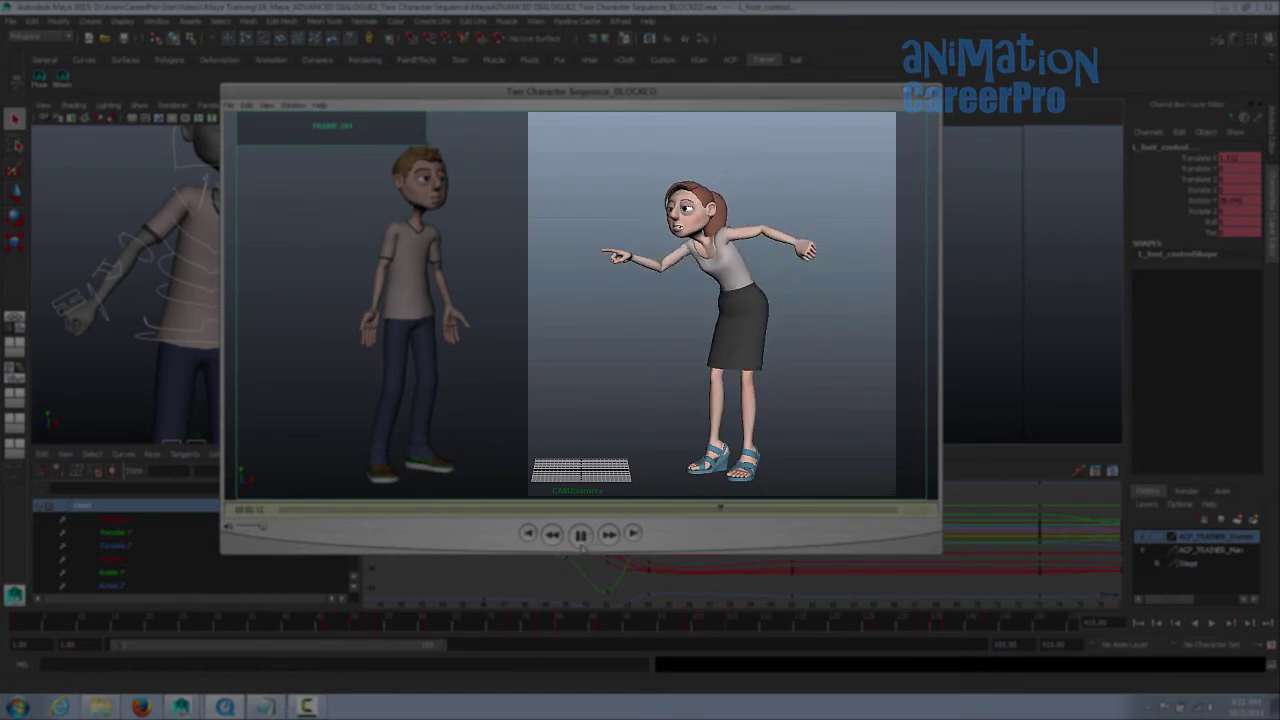
pyautogui.press('space')
pyautogui.moveTo(776, 516)
pyautogui.mouseDown()
pyautogui.moveTo(724, 532)
pyautogui.moveTo(756, 530)
pyautogui.mouseUp()
# Step: Watch the woman's hunched and crouched poses through to the end, then scrub back to frame 1
pyautogui.click(581, 537)
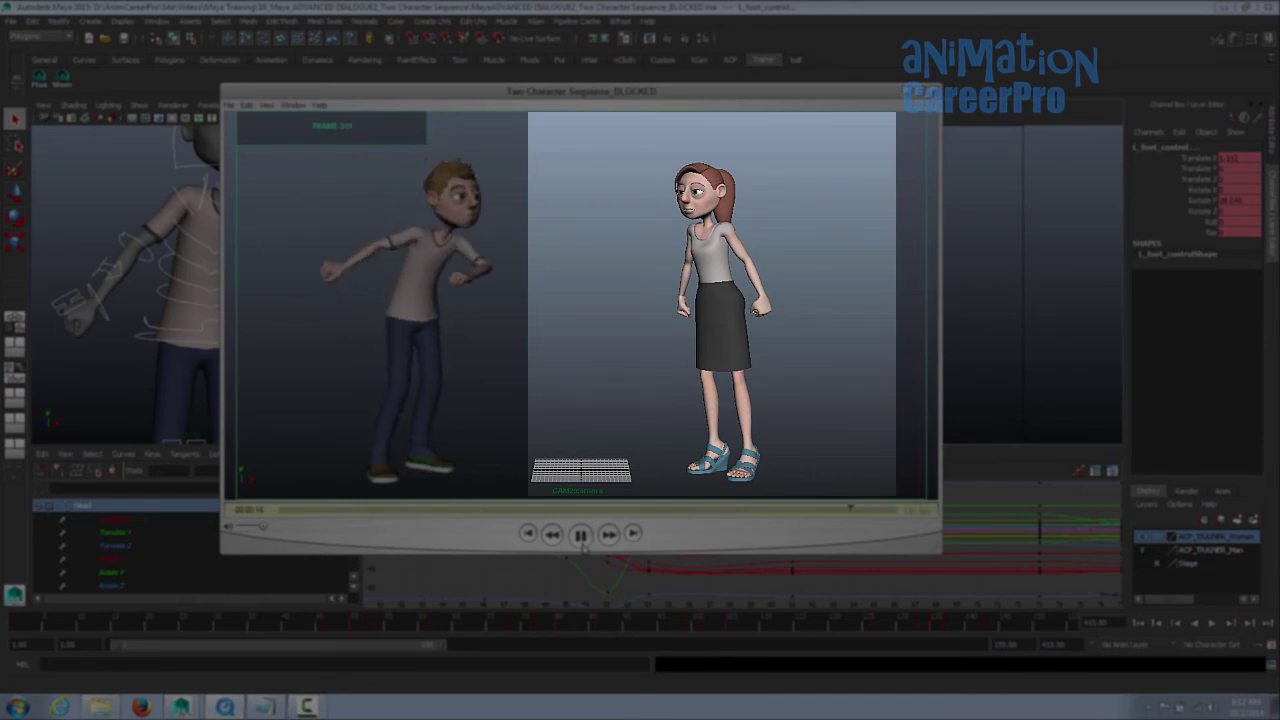
pyautogui.moveTo(893, 514); pyautogui.dragTo(848, 510)
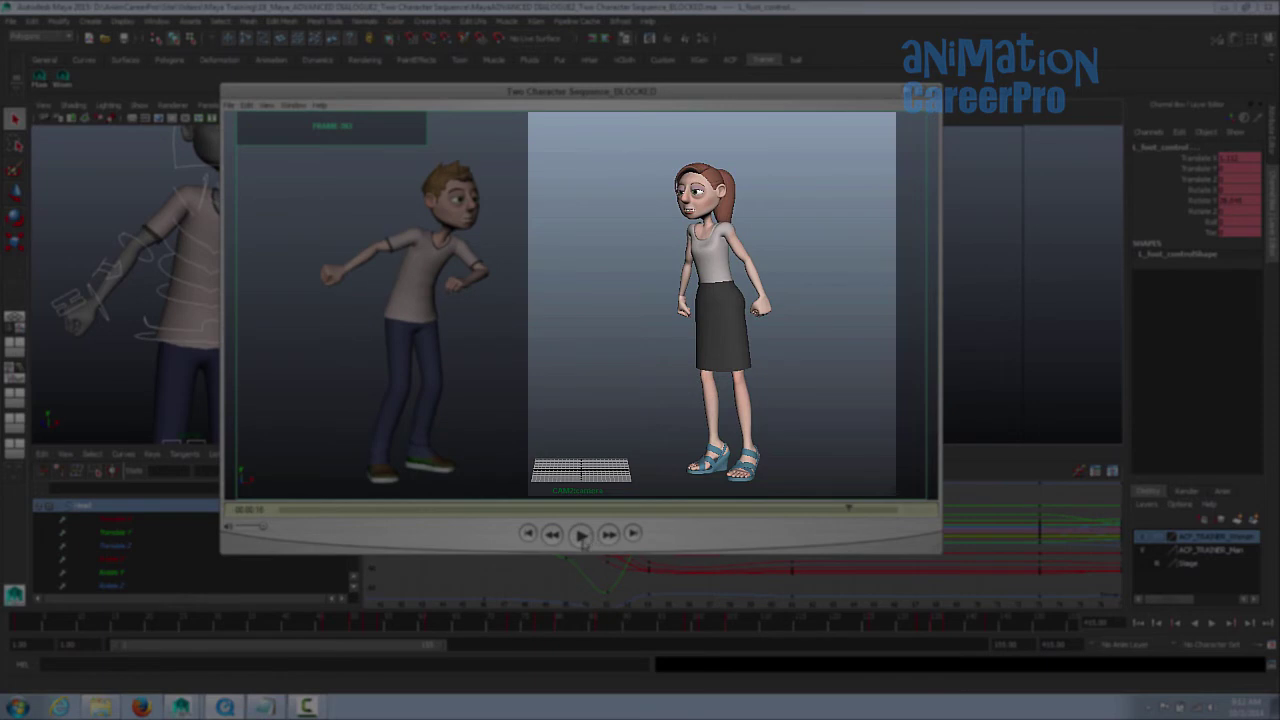
pyautogui.click(581, 535)
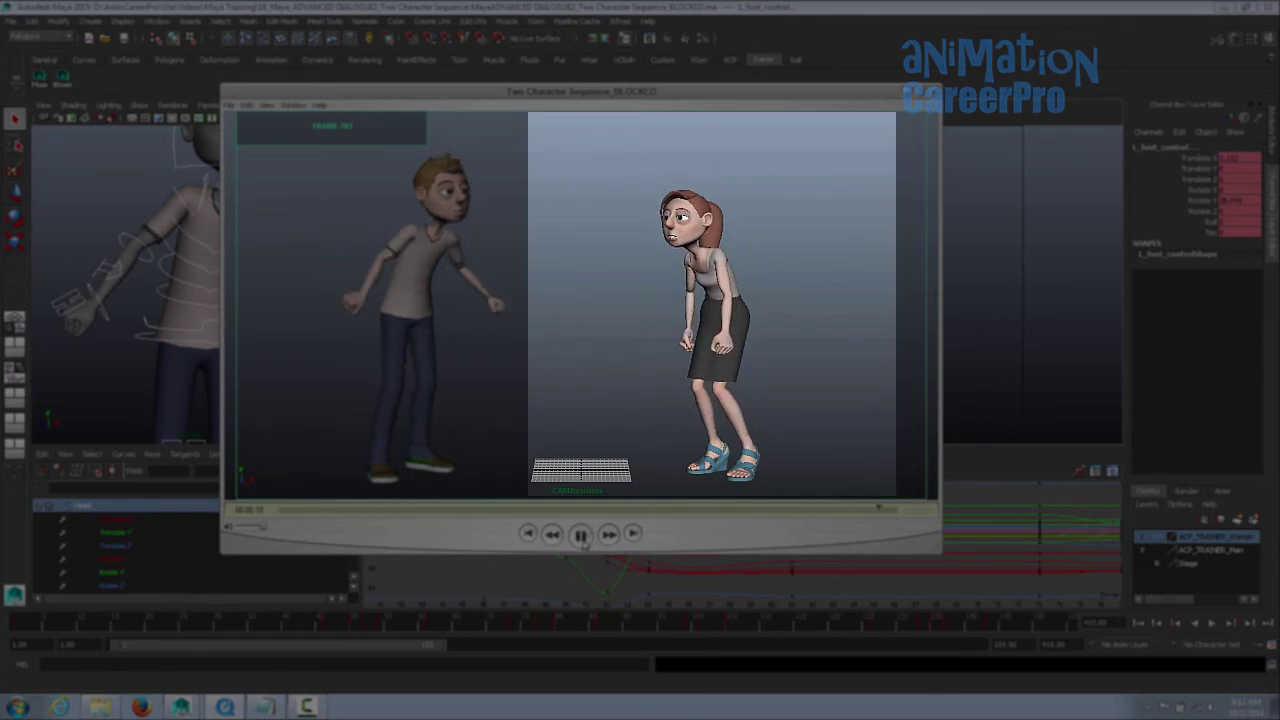
pyautogui.click(350, 511)
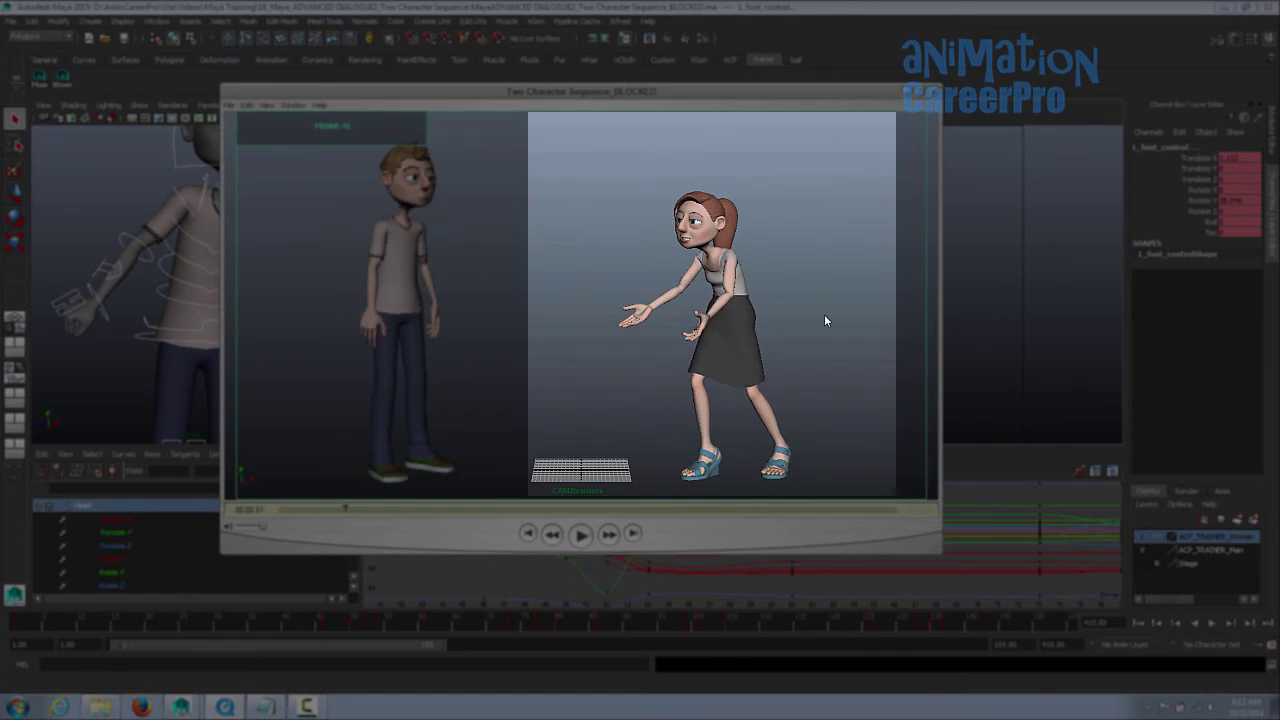
pyautogui.moveTo(305, 511); pyautogui.dragTo(280, 510)
# Step: Play from frame 1 and step through the boy's poses at frames 27, 24, 52 and 48
pyautogui.press('space')
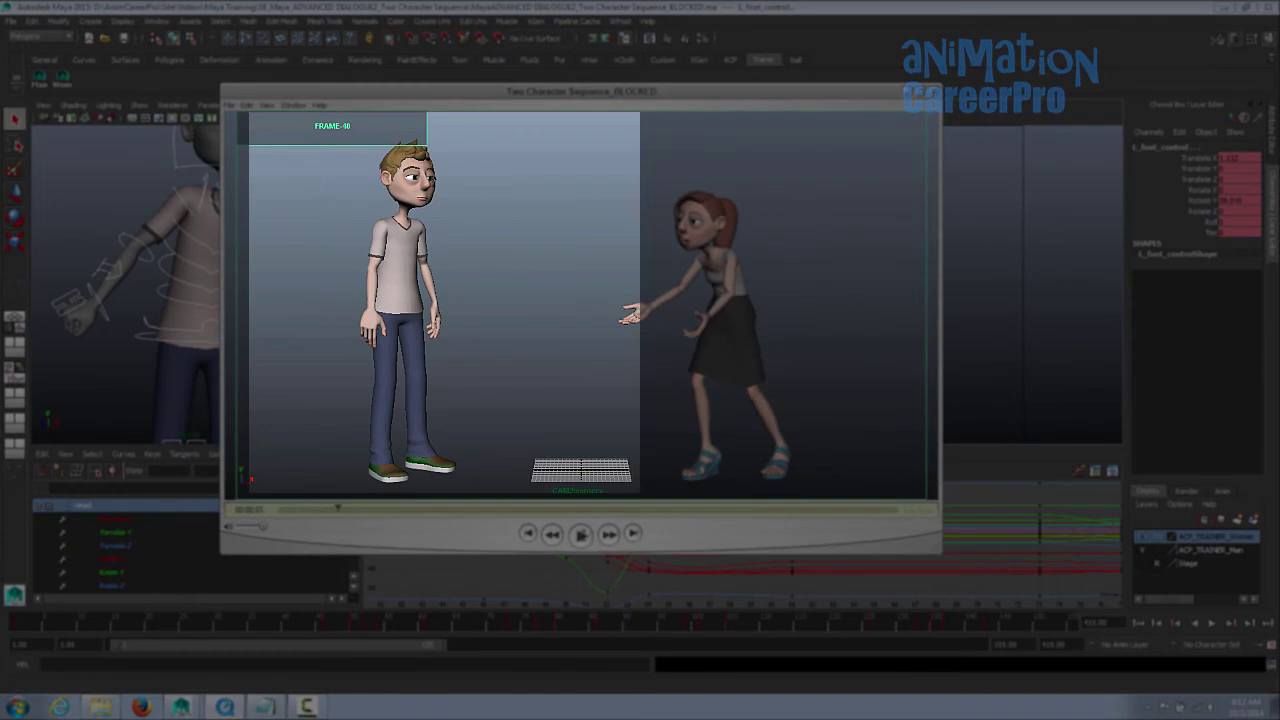
pyautogui.click(548, 530)
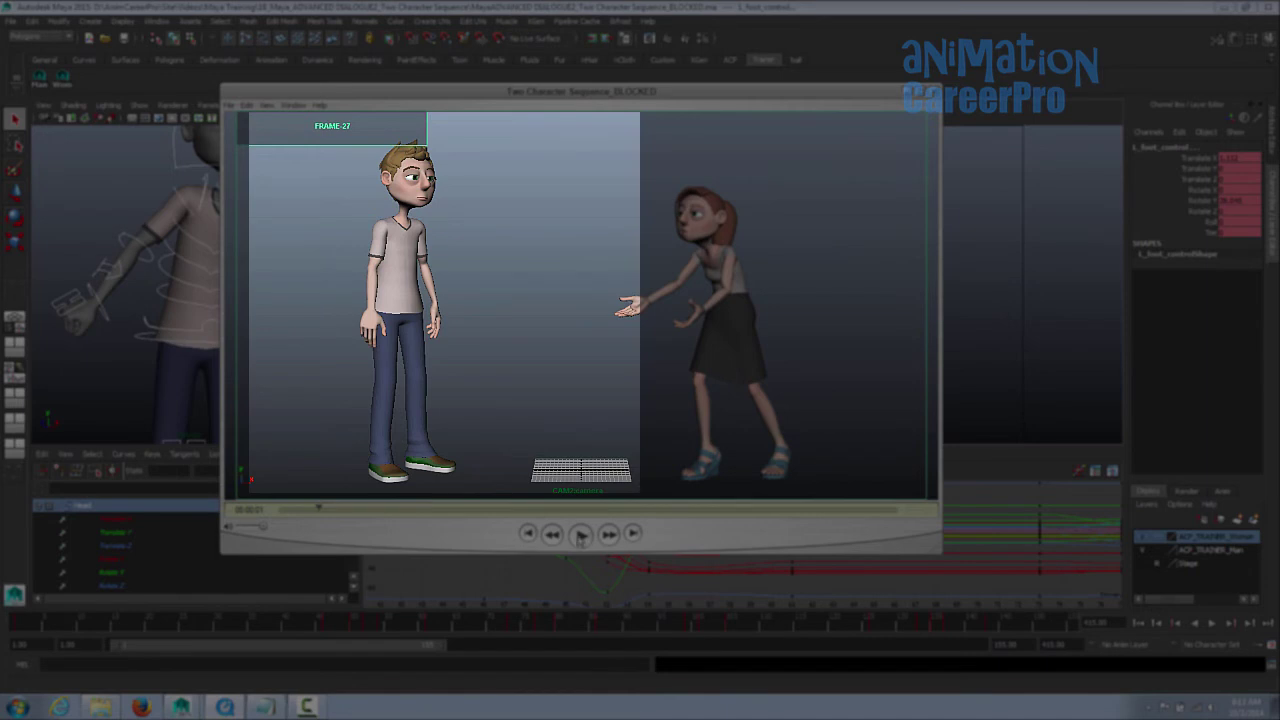
pyautogui.moveTo(318, 510); pyautogui.dragTo(314, 510)
pyautogui.click(581, 534)
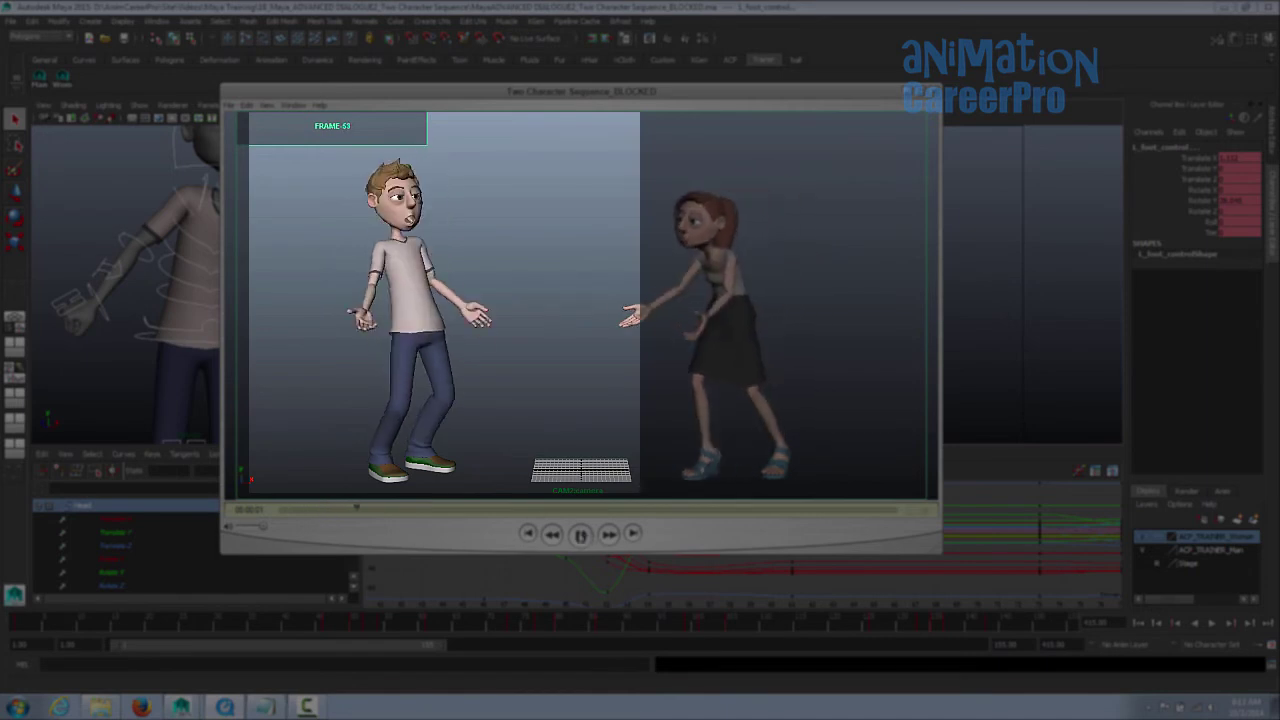
pyautogui.click(581, 534)
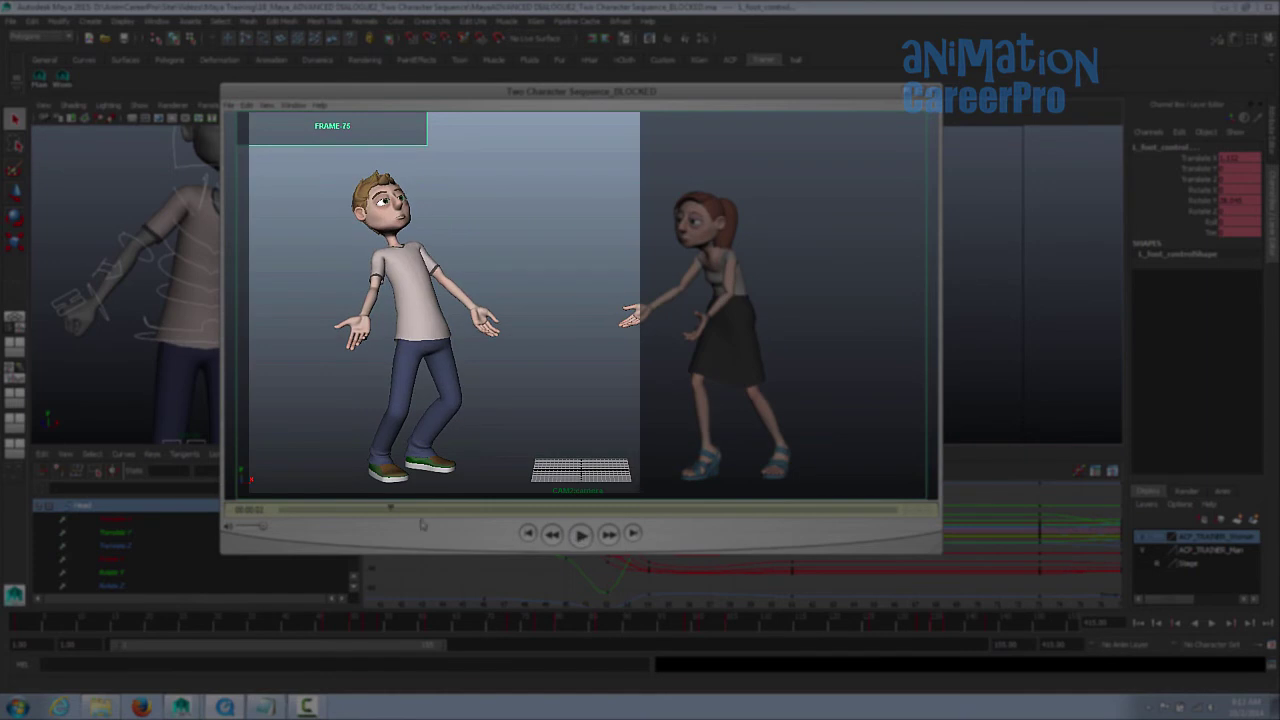
pyautogui.moveTo(391, 513)
pyautogui.mouseDown()
pyautogui.moveTo(359, 521)
pyautogui.moveTo(369, 515)
pyautogui.mouseUp()
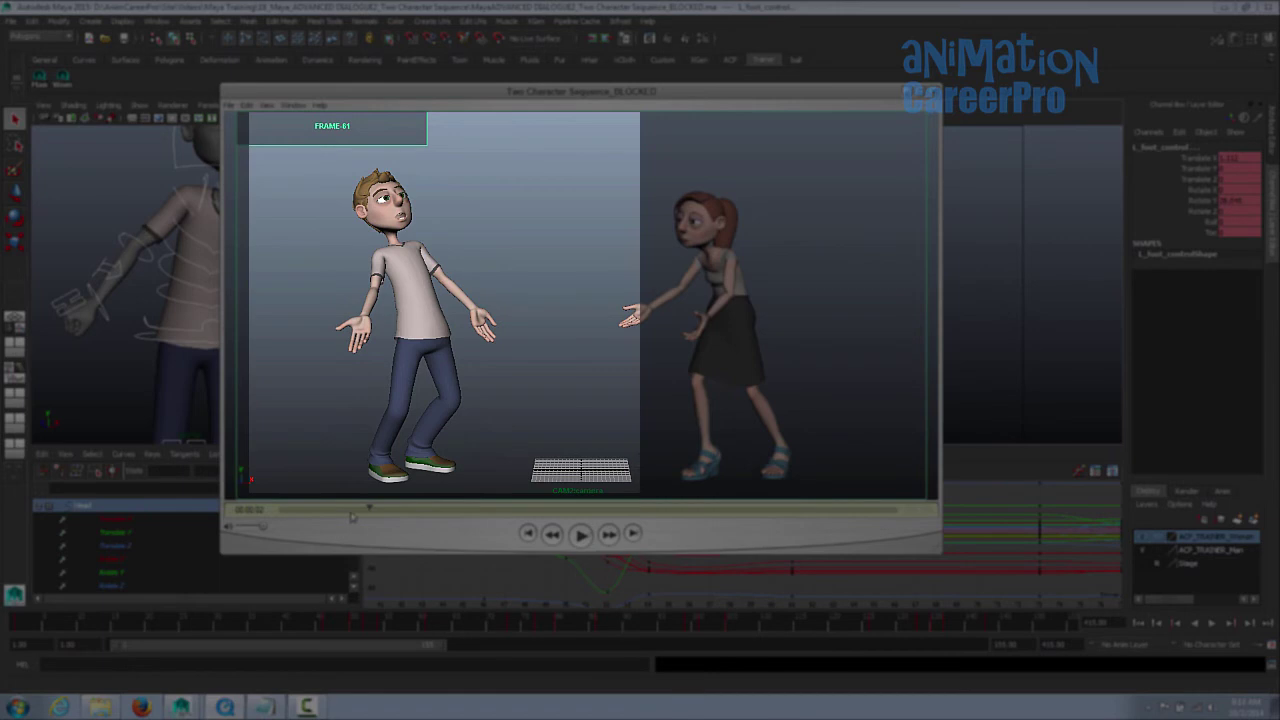
pyautogui.click(351, 517)
# Step: Play into the boy's shrug pose at frame 93, then revisit frames 72 through 109
pyautogui.click(582, 535)
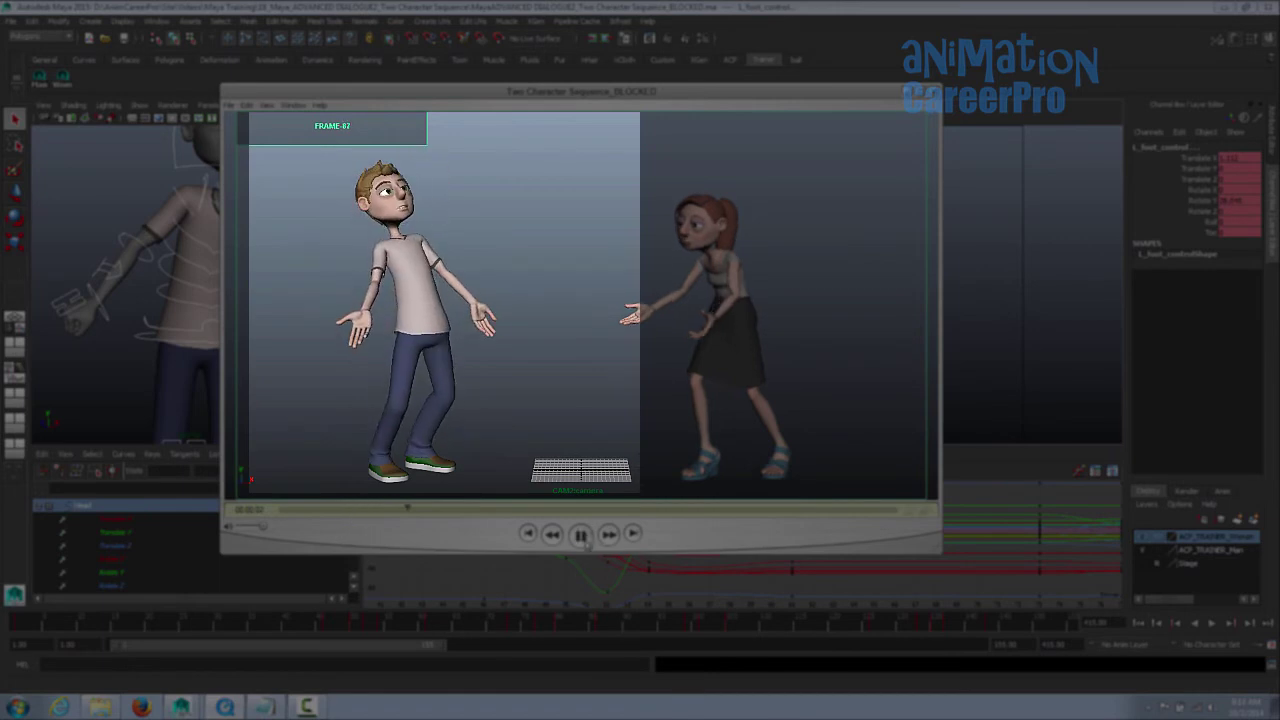
pyautogui.click(582, 535)
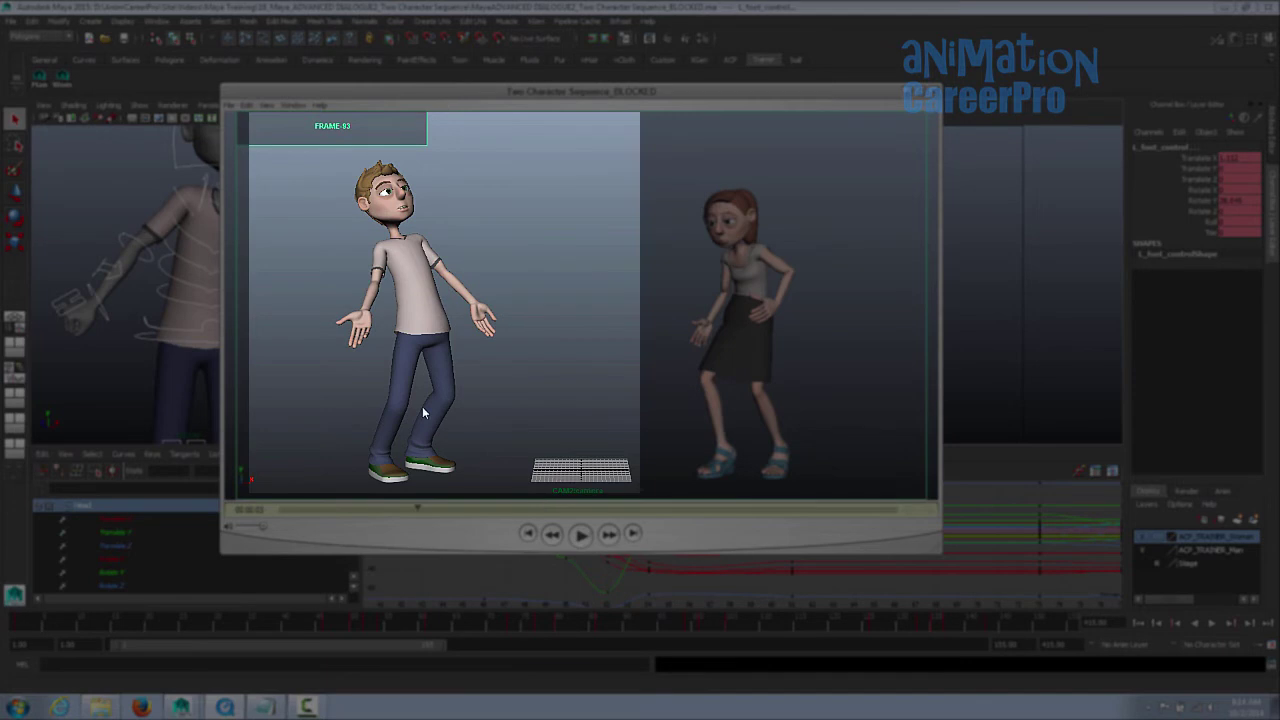
pyautogui.click(393, 510)
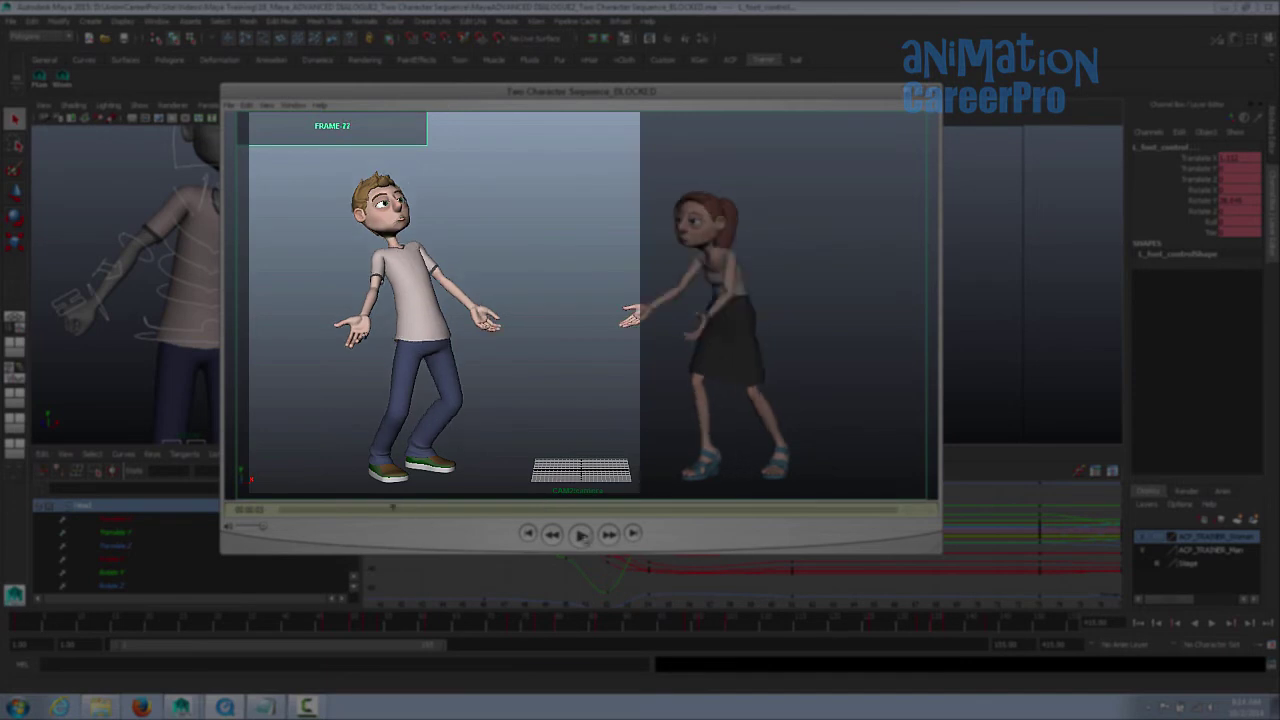
pyautogui.click(582, 535)
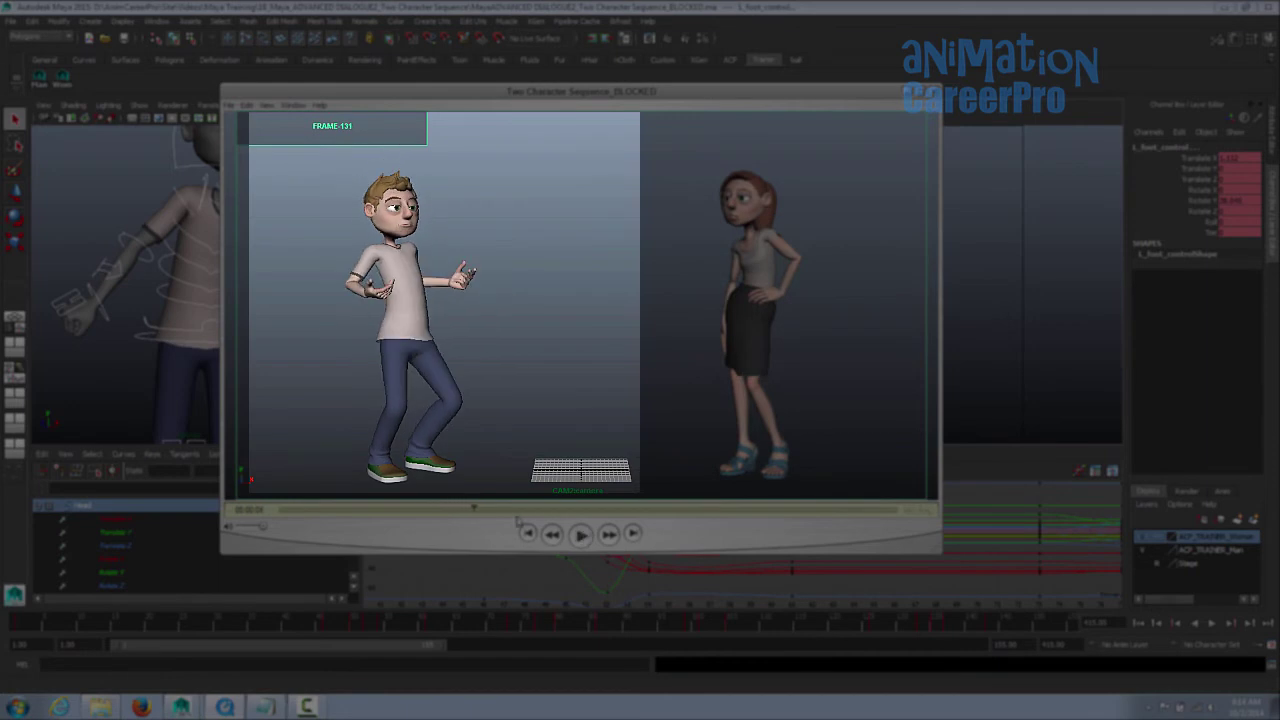
pyautogui.click(417, 512)
pyautogui.moveTo(417, 512); pyautogui.dragTo(376, 513)
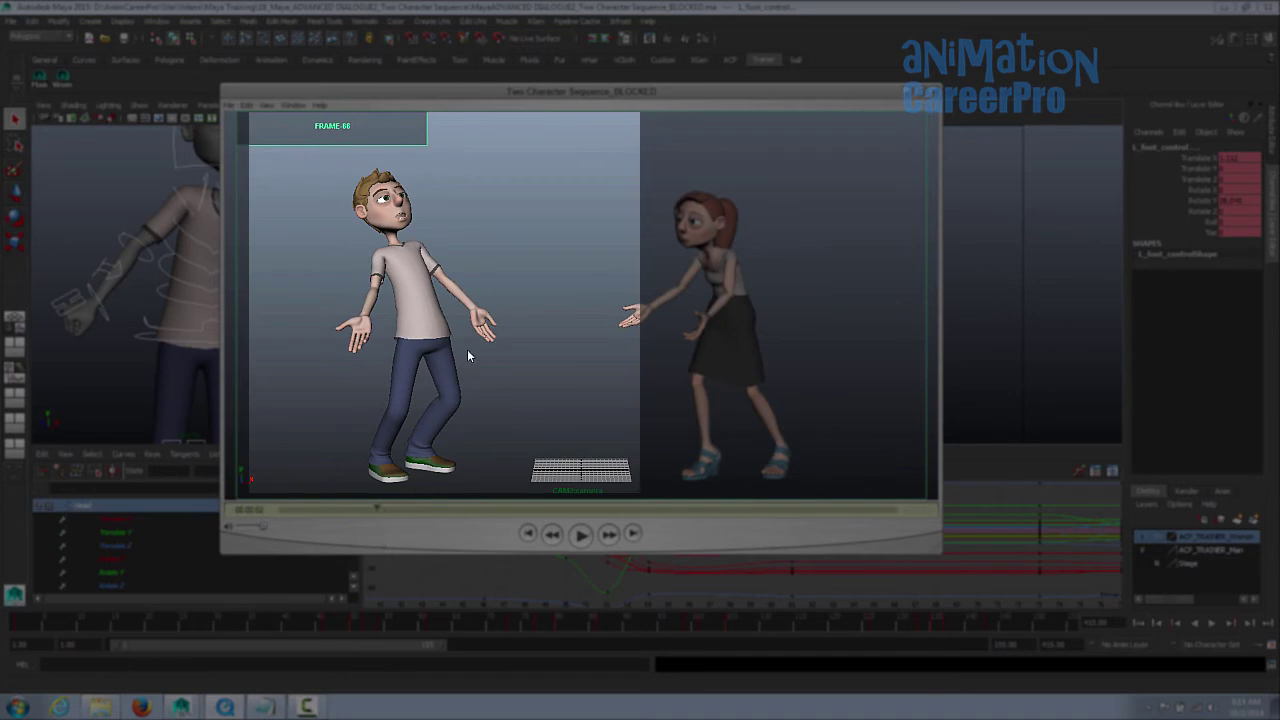
pyautogui.moveTo(376, 513); pyautogui.dragTo(415, 511)
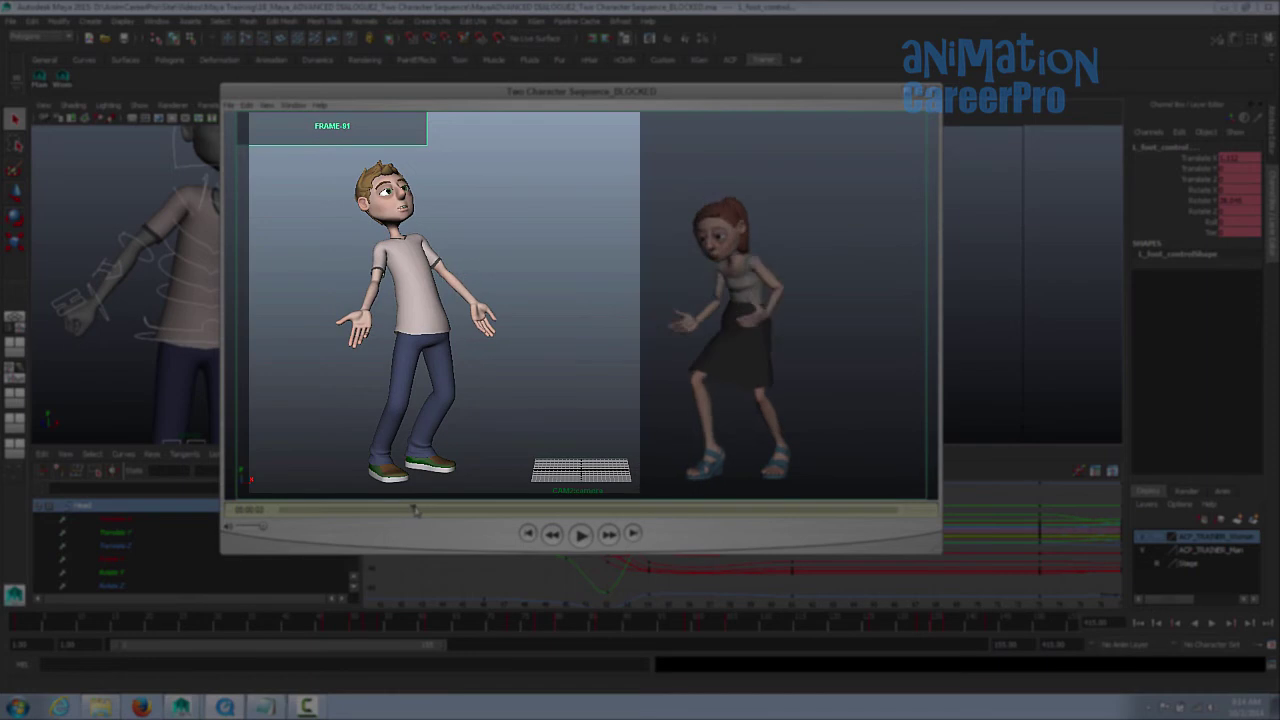
# Step: Compare the boy's poses between frames 130 and 177, holding on his forward lean near frame 173
pyautogui.click(581, 534)
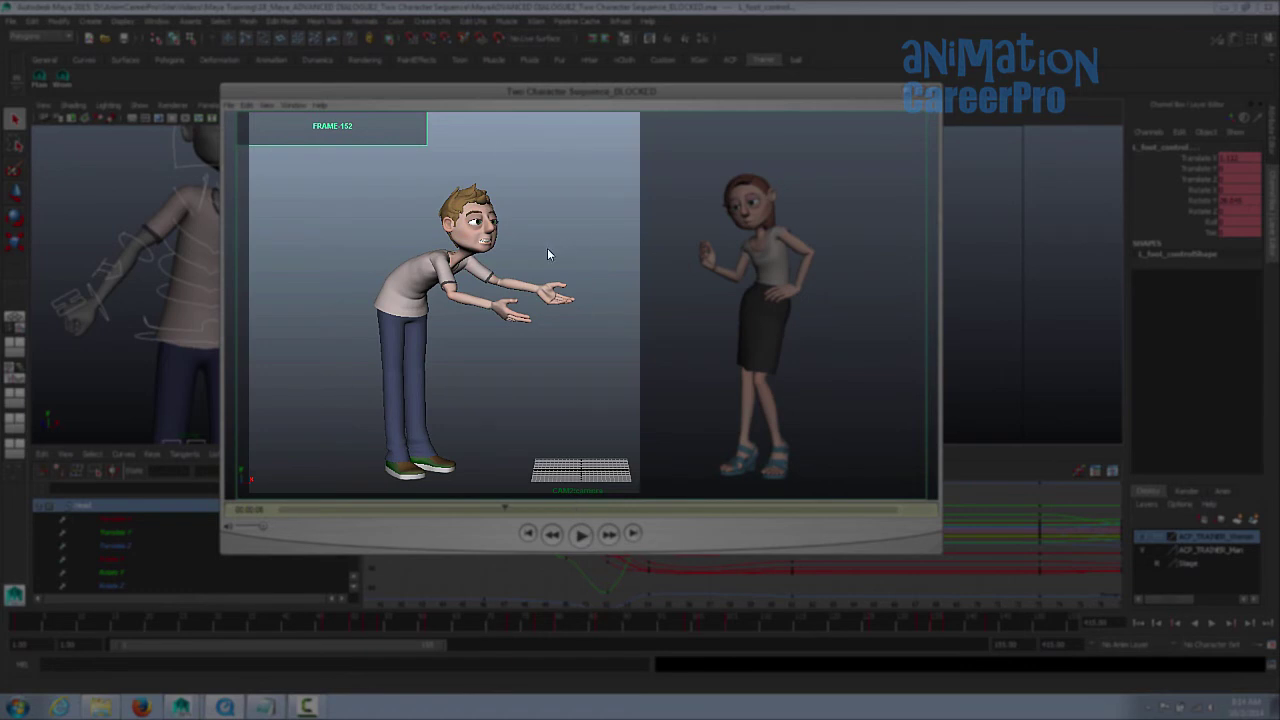
pyautogui.click(580, 534)
pyautogui.moveTo(490, 513)
pyautogui.mouseDown()
pyautogui.moveTo(450, 520)
pyautogui.moveTo(483, 531)
pyautogui.moveTo(473, 513)
pyautogui.mouseUp()
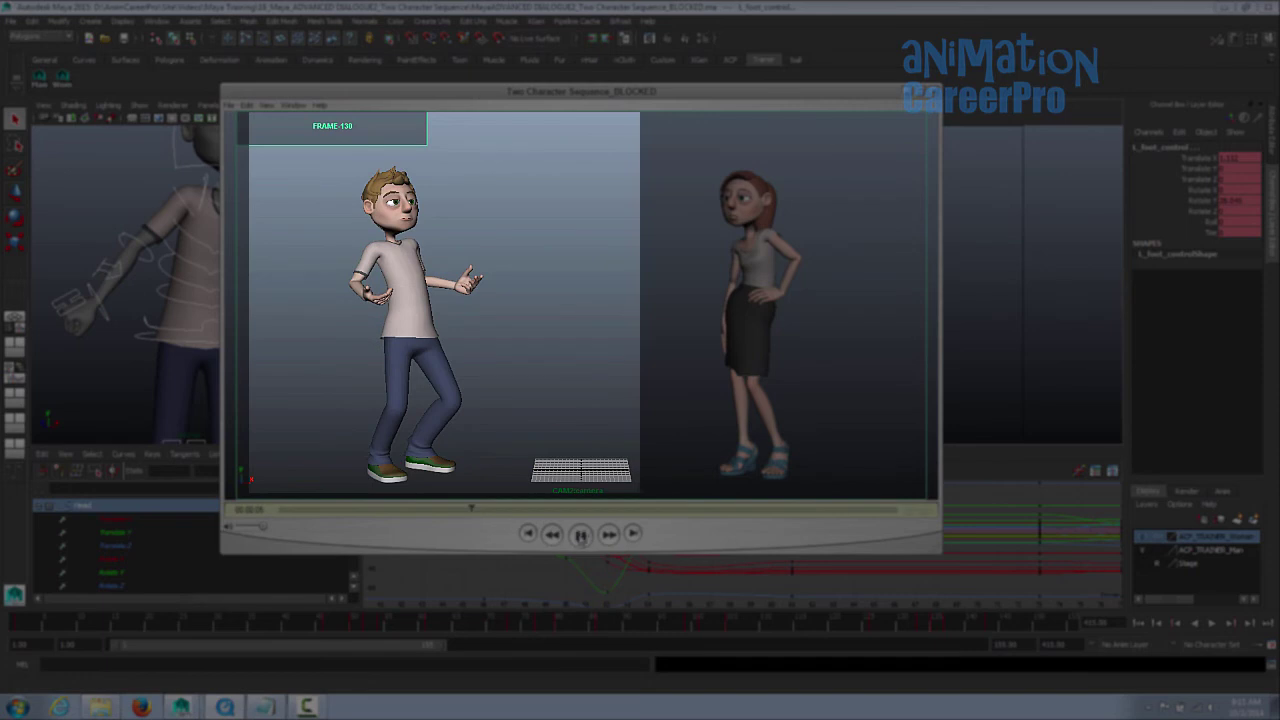
pyautogui.click(581, 535)
pyautogui.moveTo(485, 510)
pyautogui.mouseDown()
pyautogui.moveTo(461, 511)
pyautogui.moveTo(492, 519)
pyautogui.mouseUp()
pyautogui.click(581, 534)
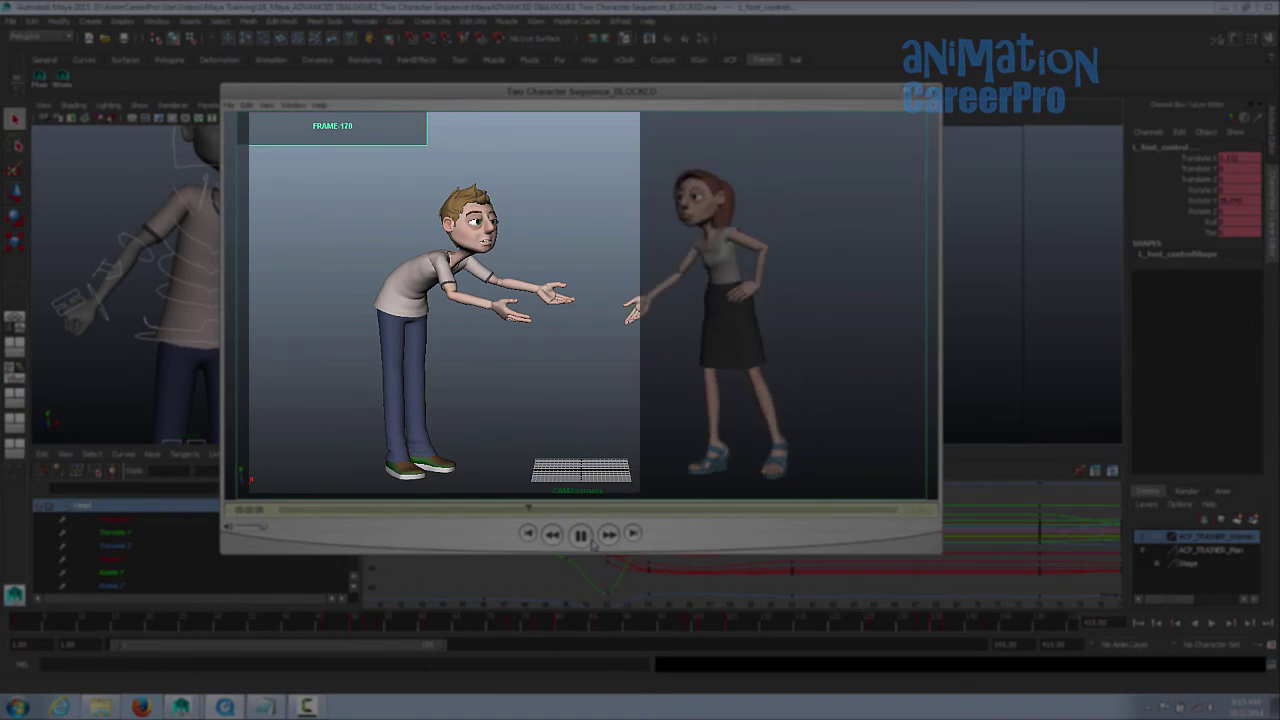
pyautogui.click(593, 540)
pyautogui.click(537, 512)
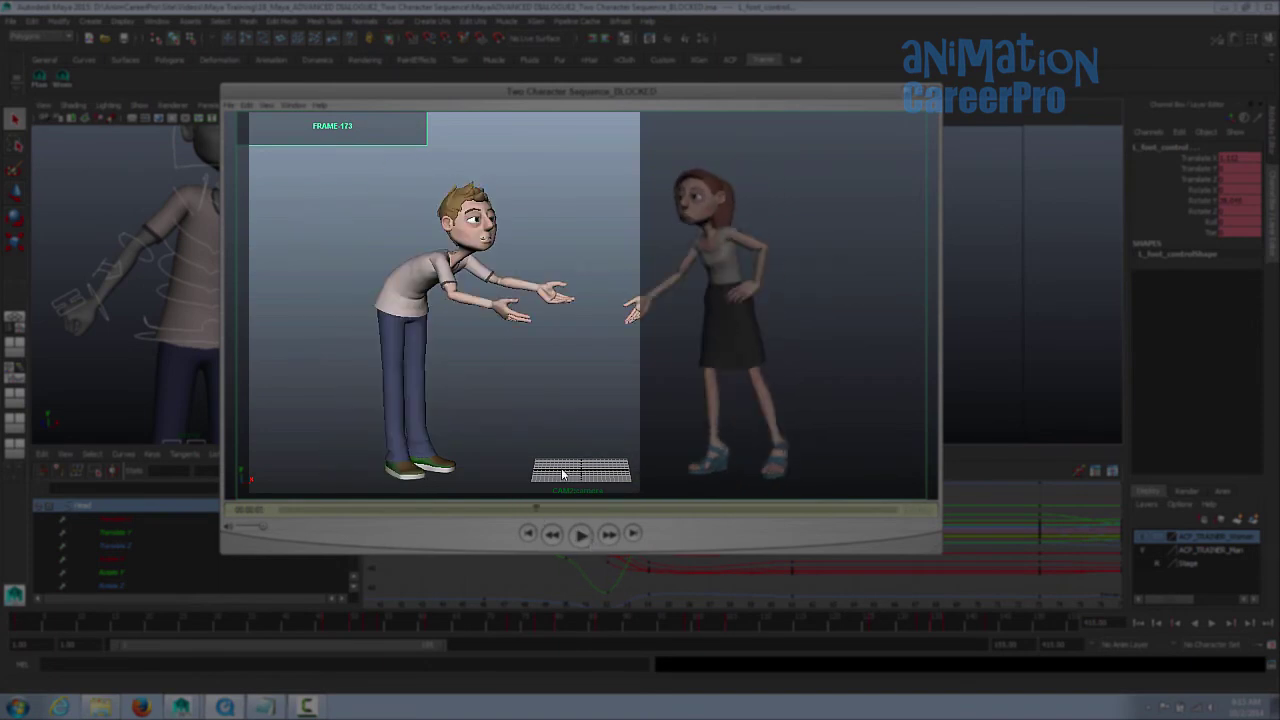
pyautogui.moveTo(536, 512); pyautogui.dragTo(527, 510)
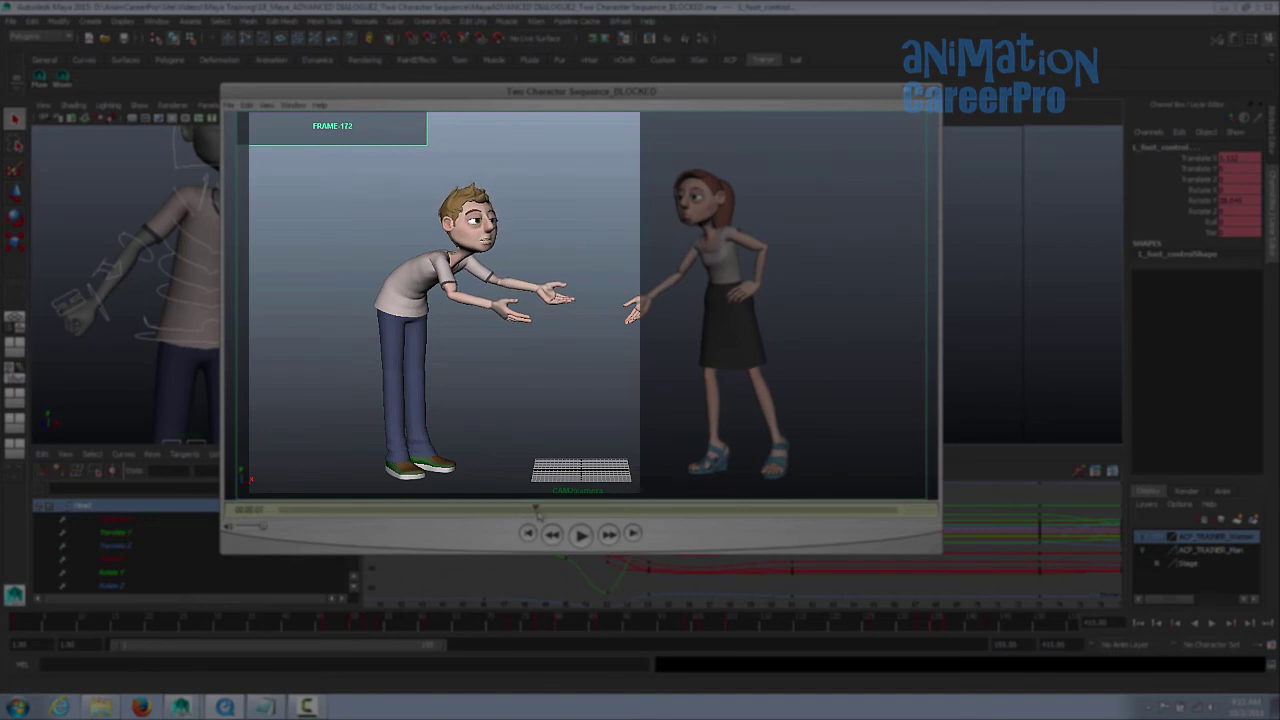
# Step: Play to frame 217, step back to the boy's cowering pose near frame 198, and replay from 202
pyautogui.click(581, 534)
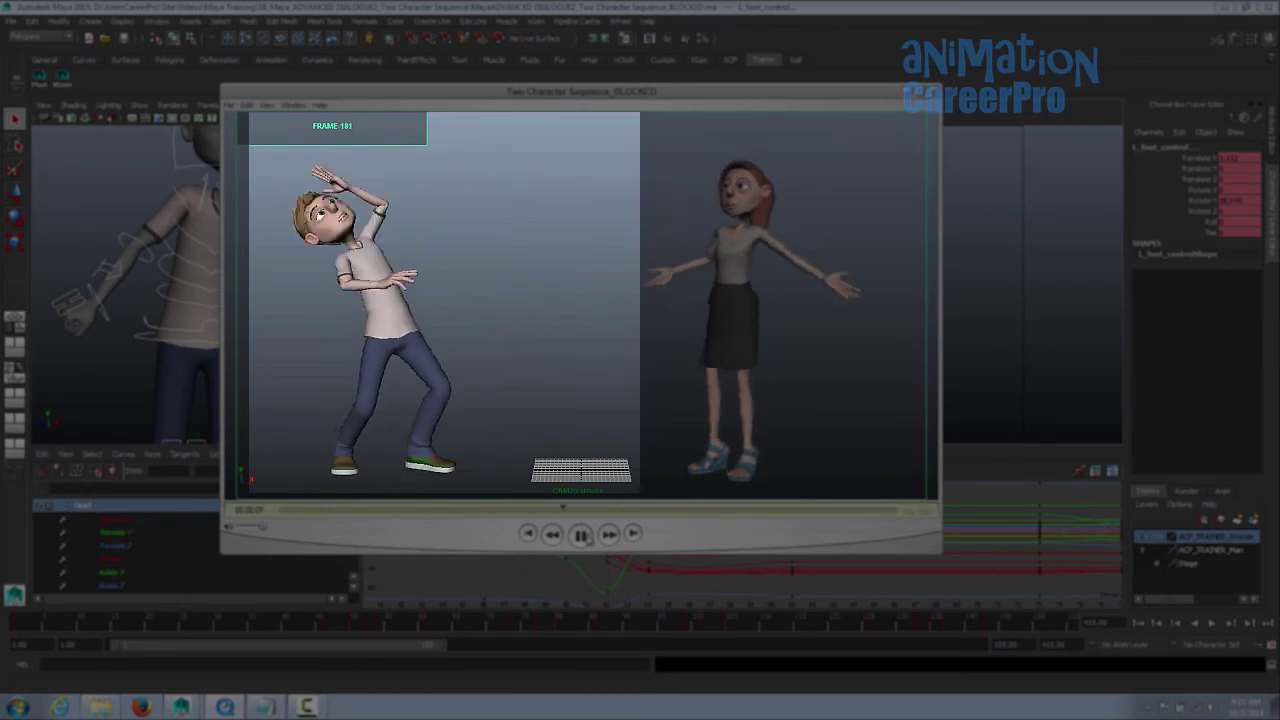
pyautogui.click(581, 534)
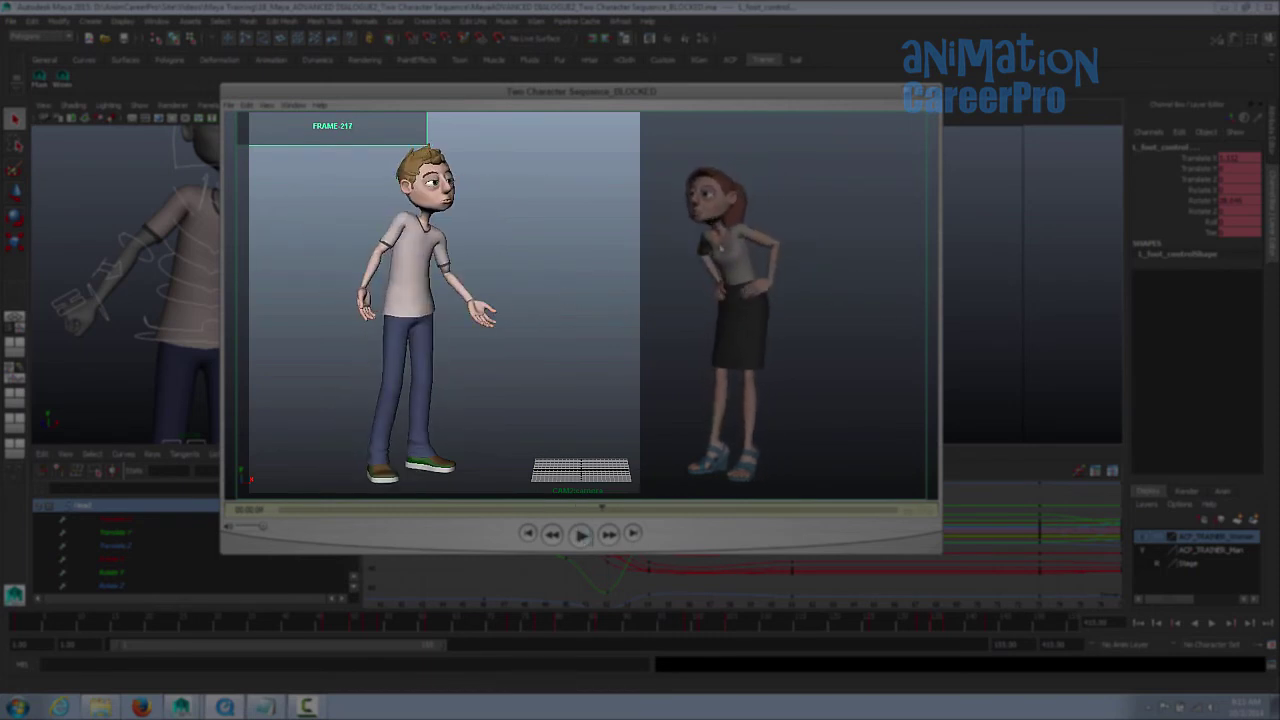
pyautogui.click(589, 510)
pyautogui.moveTo(589, 510)
pyautogui.mouseDown()
pyautogui.moveTo(556, 510)
pyautogui.moveTo(572, 510)
pyautogui.mouseUp()
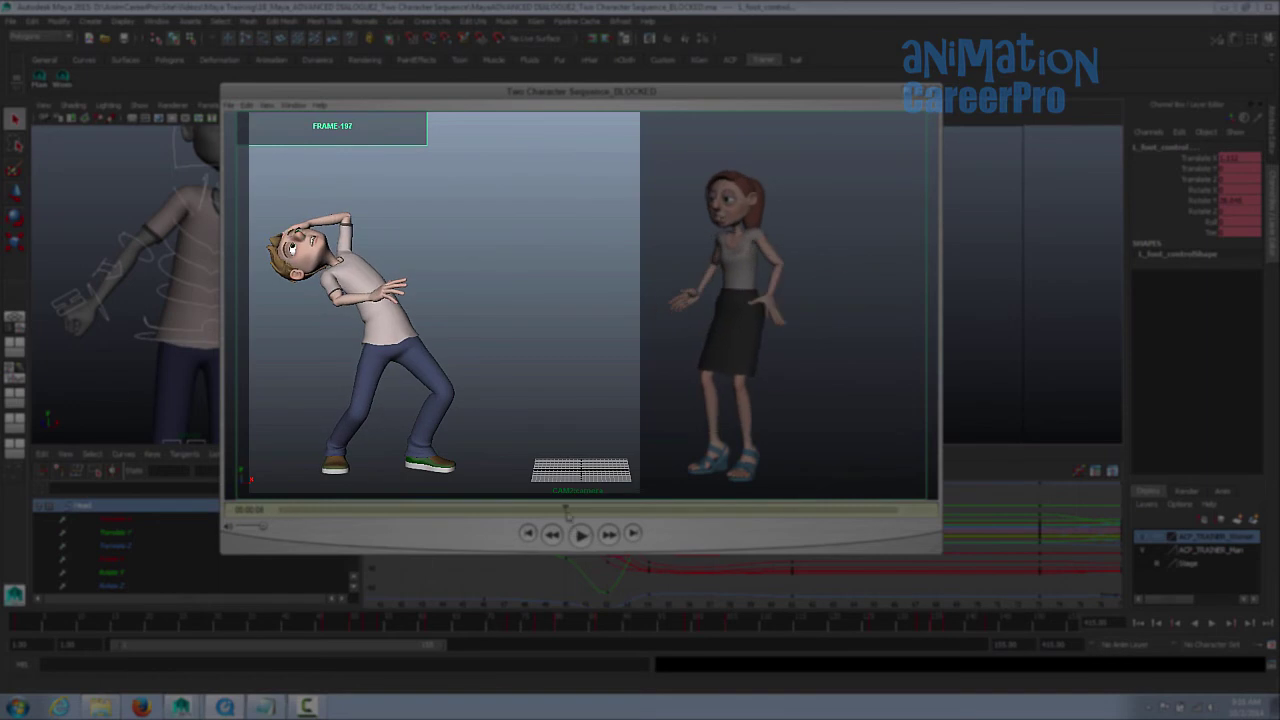
pyautogui.click(581, 534)
pyautogui.click(581, 534)
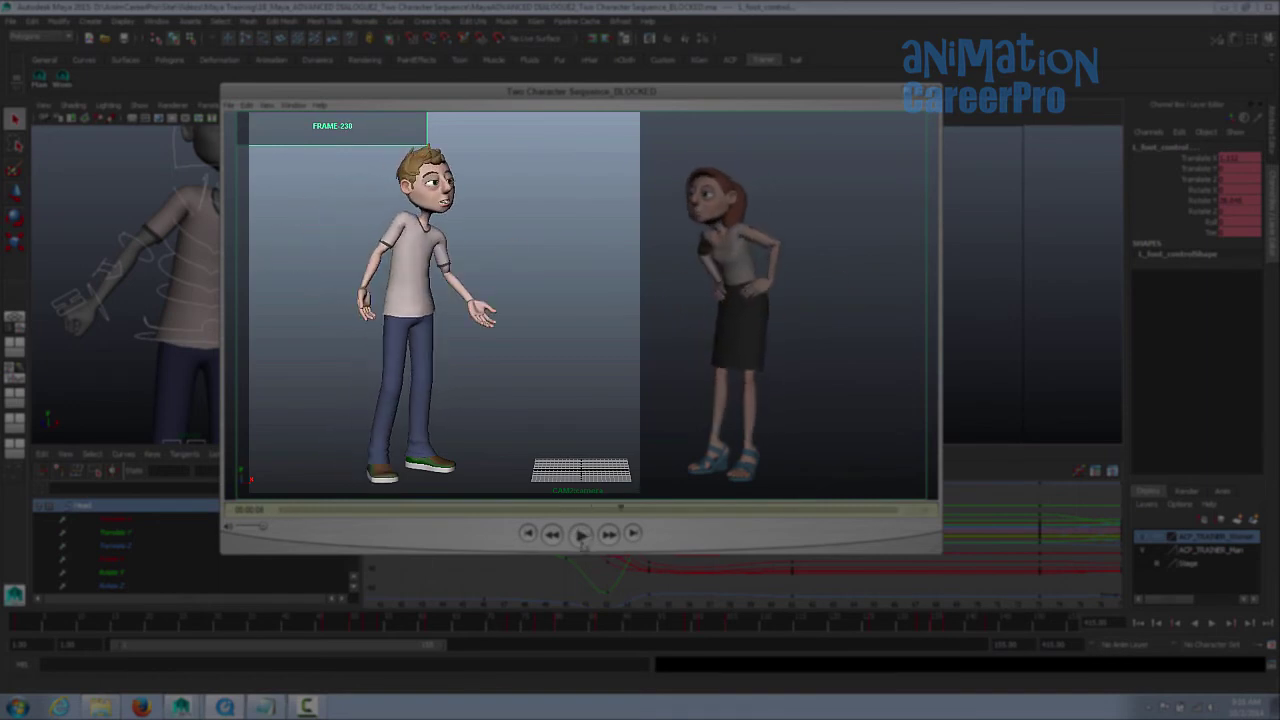
pyautogui.moveTo(595, 510); pyautogui.dragTo(578, 512)
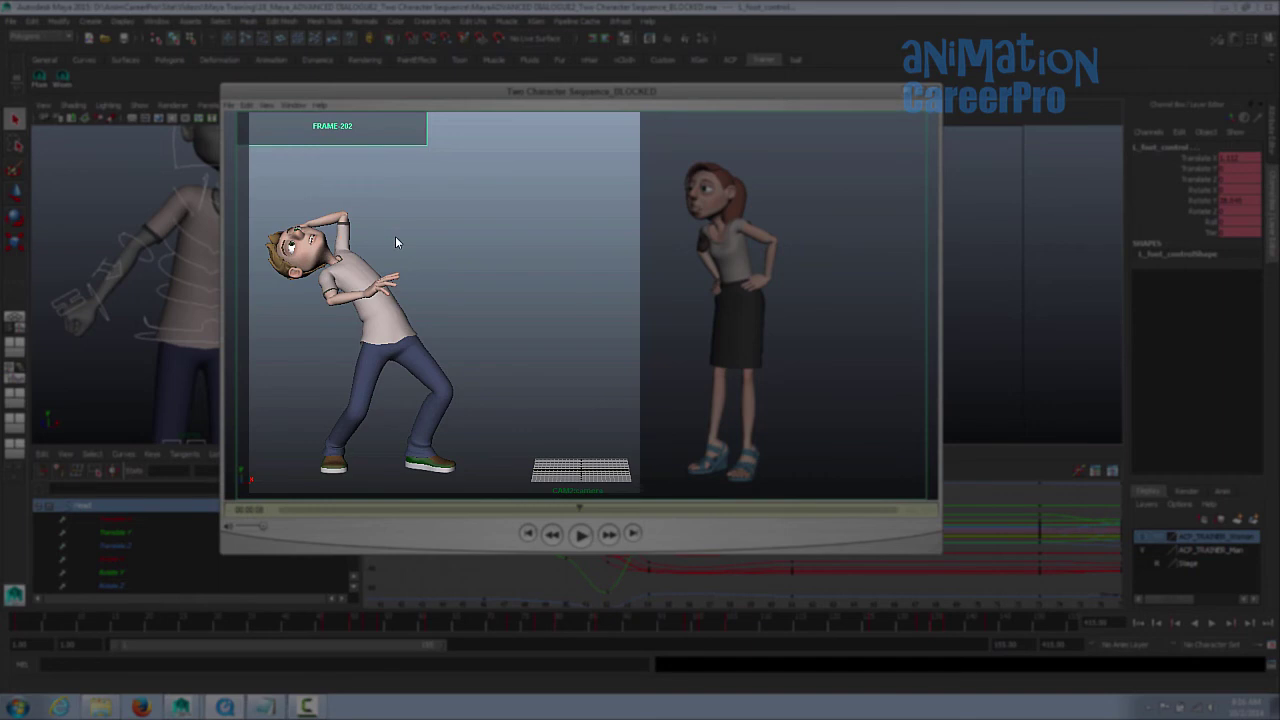
pyautogui.click(582, 535)
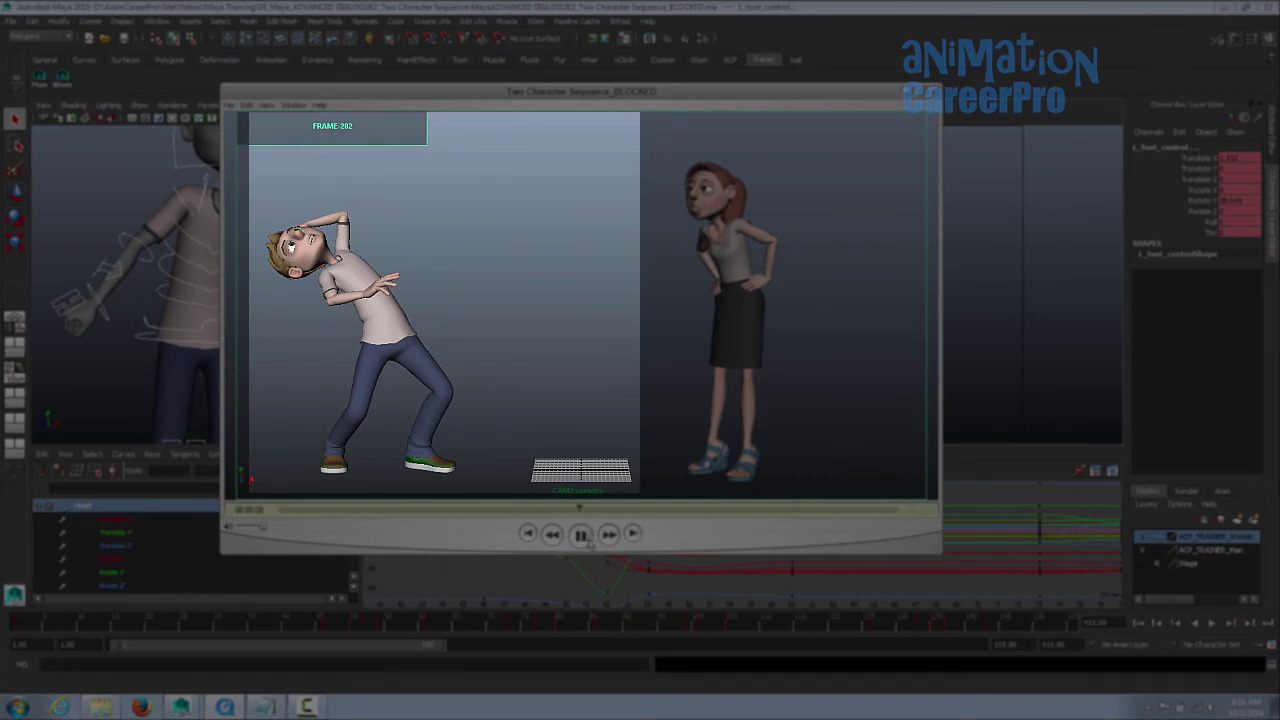